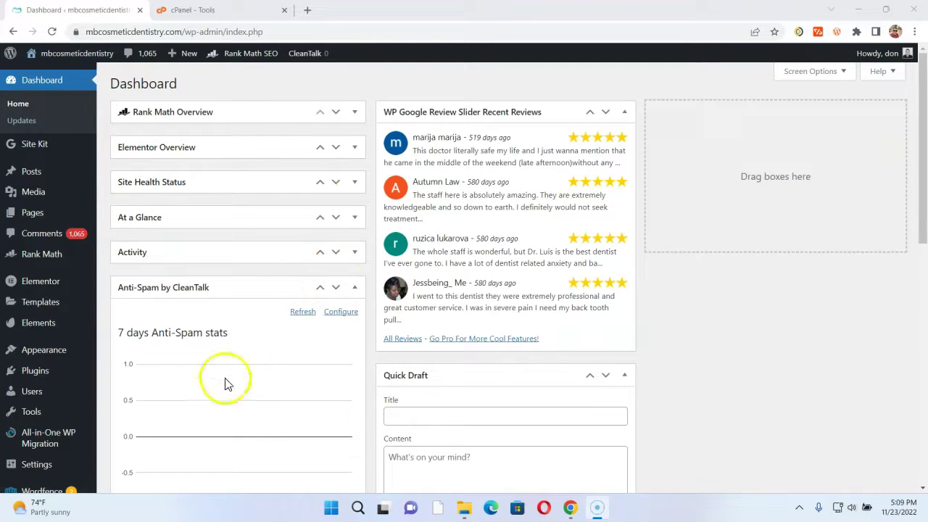
Open the Add Plugins page in a new tab and search for "all in one" to locate All-in-One WP Migration
mouse_move(91, 435)
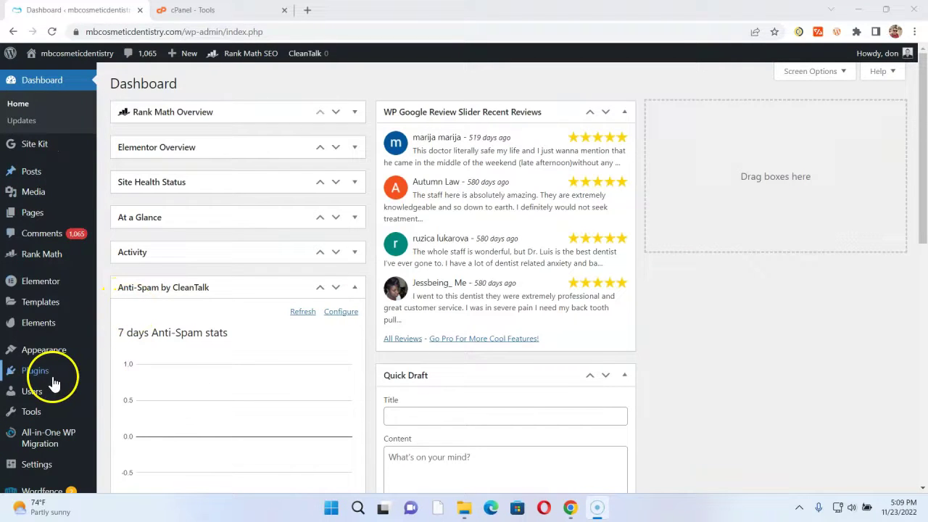
mouse_move(54, 382)
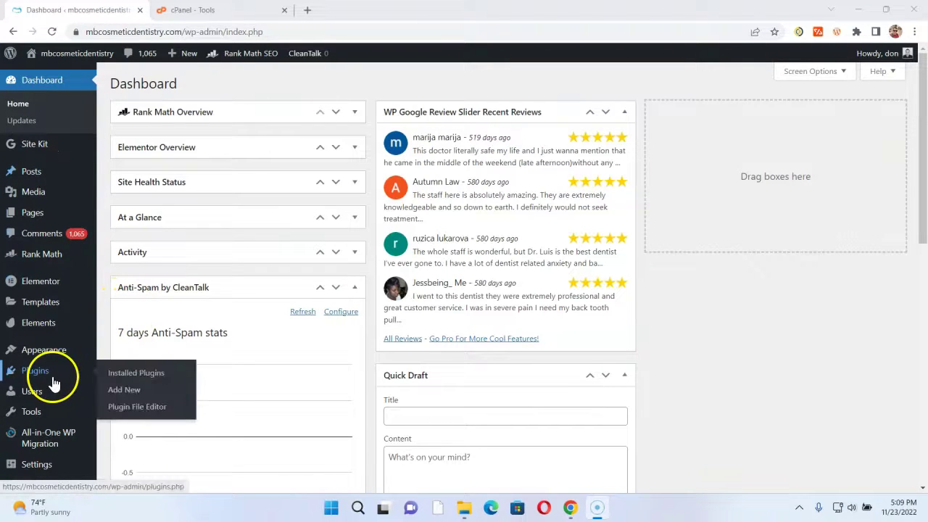
middle_click(131, 392)
left_click(199, 11)
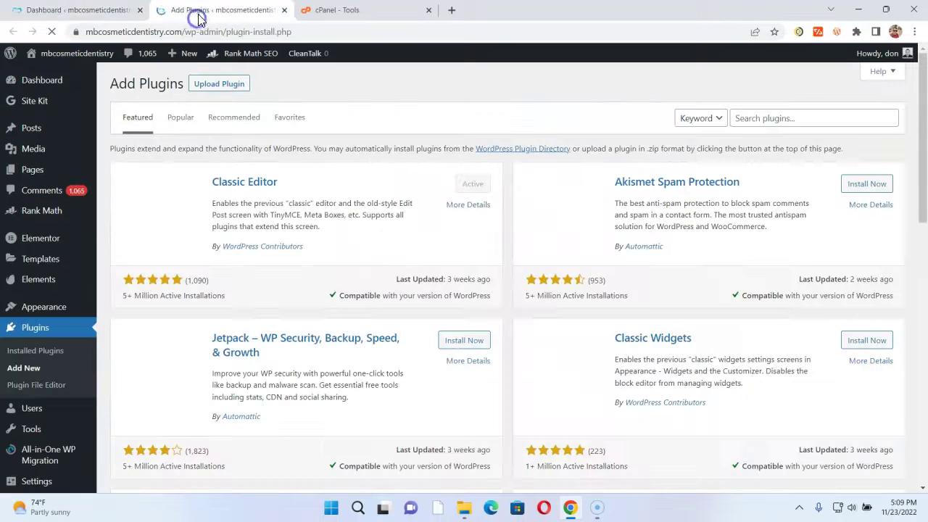
left_click(752, 118)
type("all ")
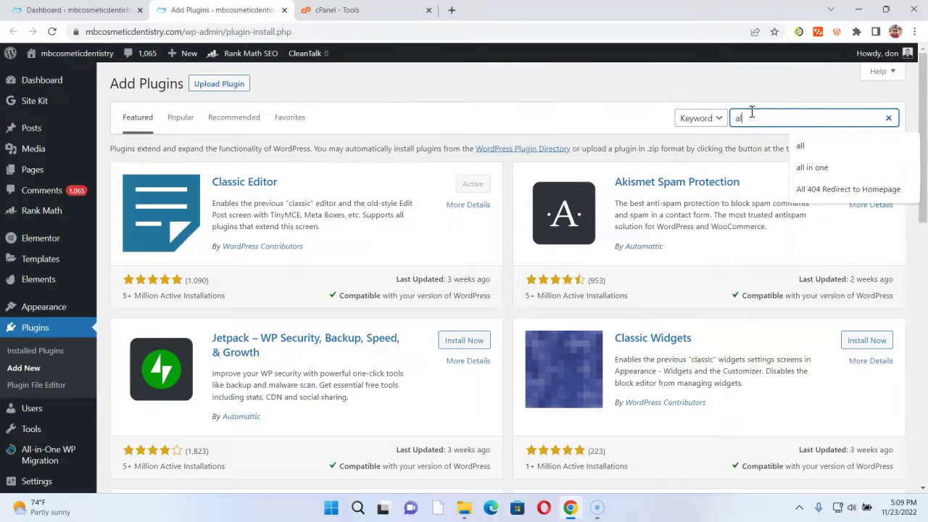
type("in one")
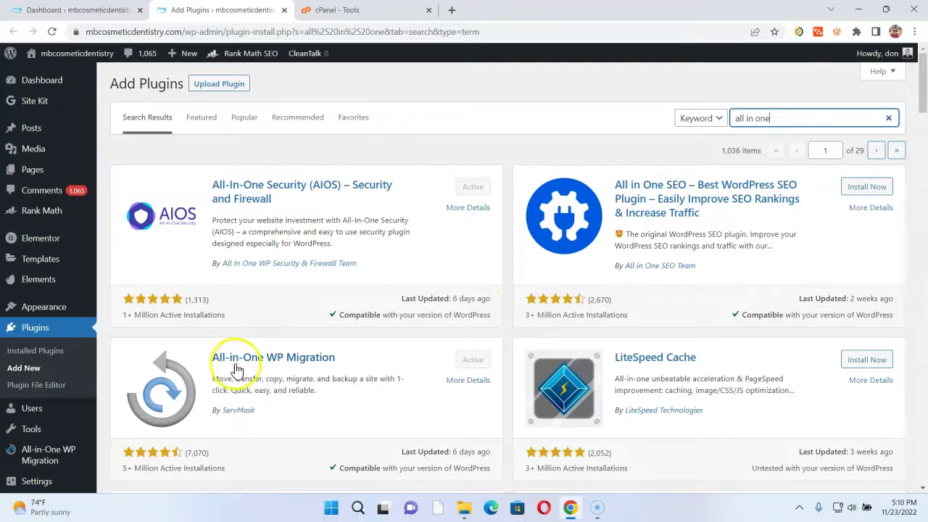
left_click_drag(211, 358, 336, 358)
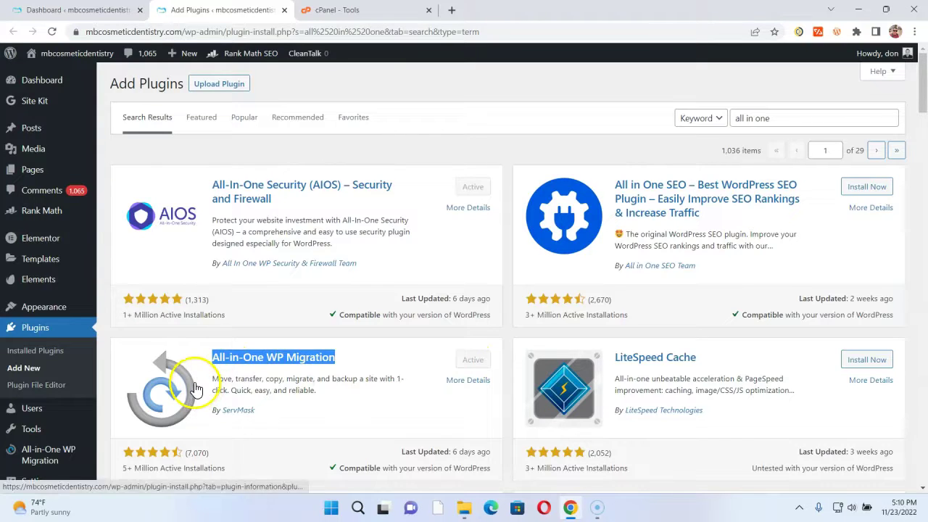
Open the All-in-One WP Migration export page and expand its find-and-replace entry
scroll(190, 389, "down", 1)
scroll(190, 389, "down", 1)
mouse_move(58, 352)
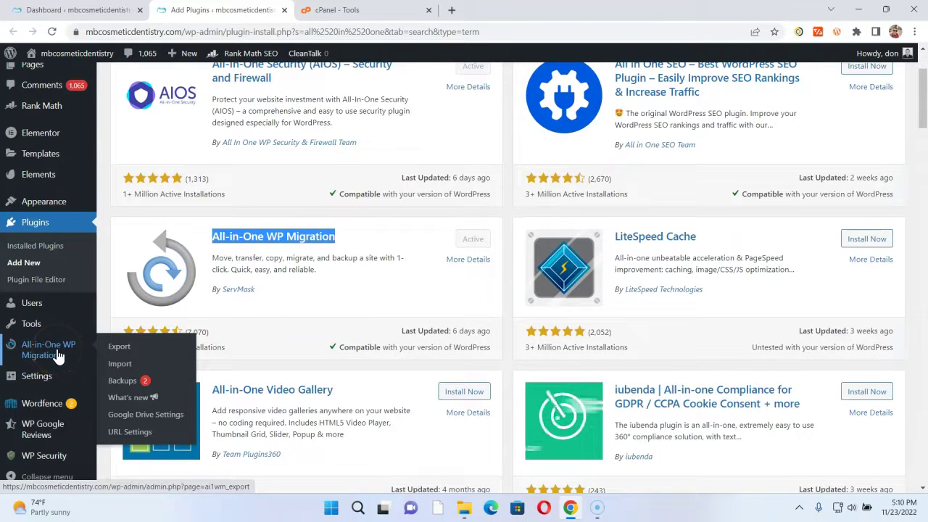
left_click(118, 347)
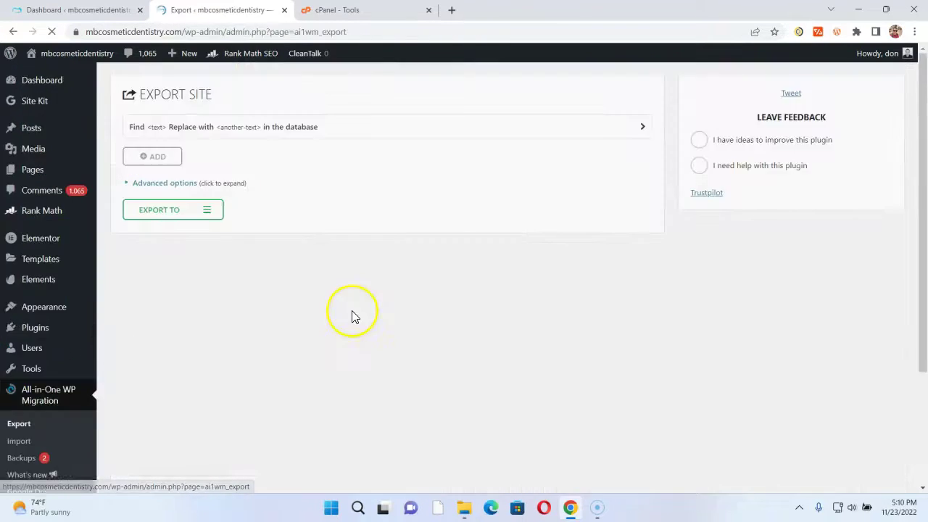
left_click(290, 131)
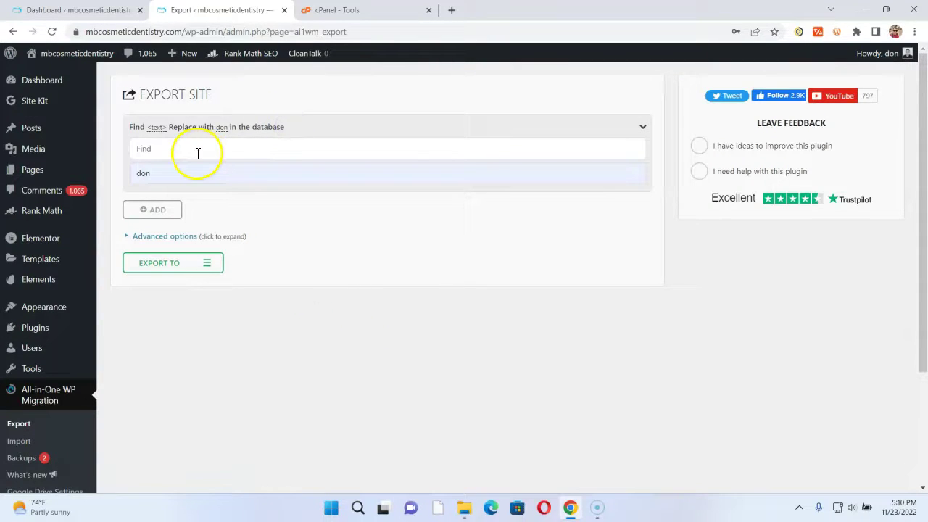
left_click_drag(180, 32, 22, 35)
key("ctrl+c")
left_click(174, 152)
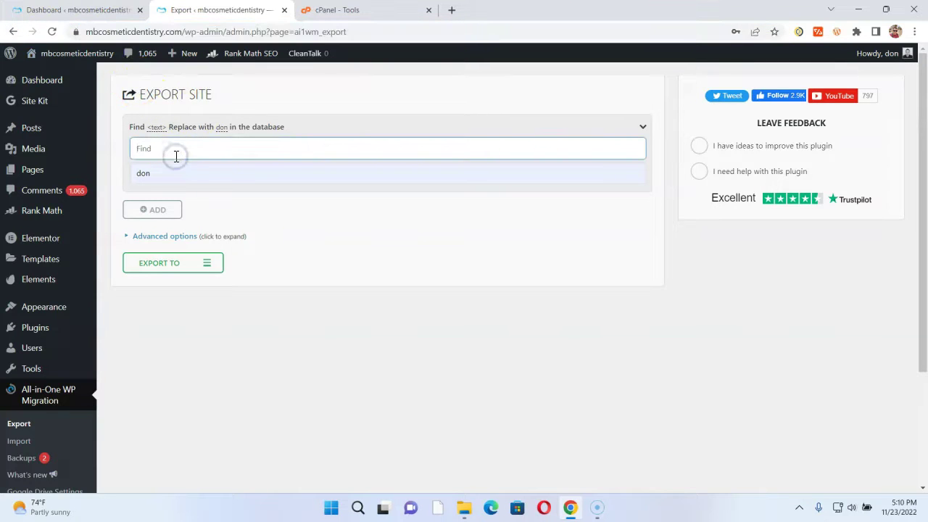
key("ctrl+v")
left_click(182, 173)
key("BackSpace")
key("BackSpace")
key("BackSpace")
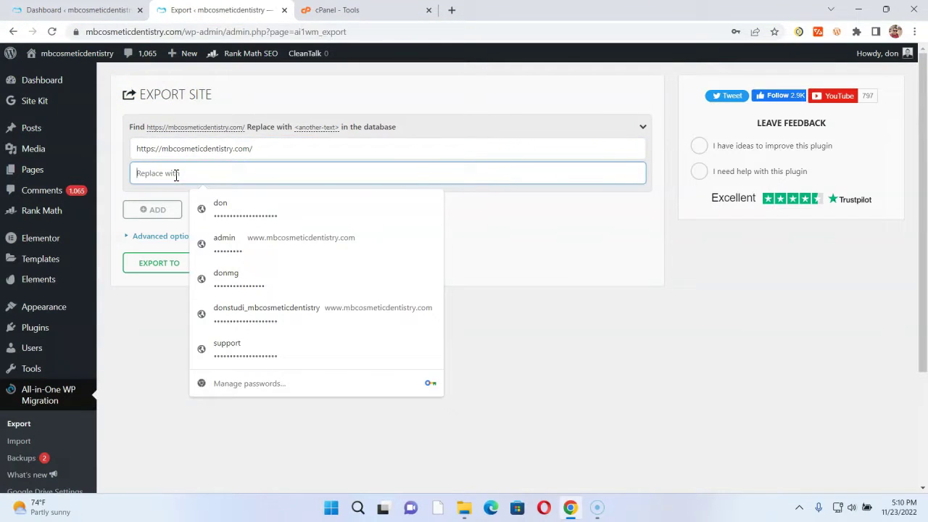
left_click(170, 174)
left_click(172, 175)
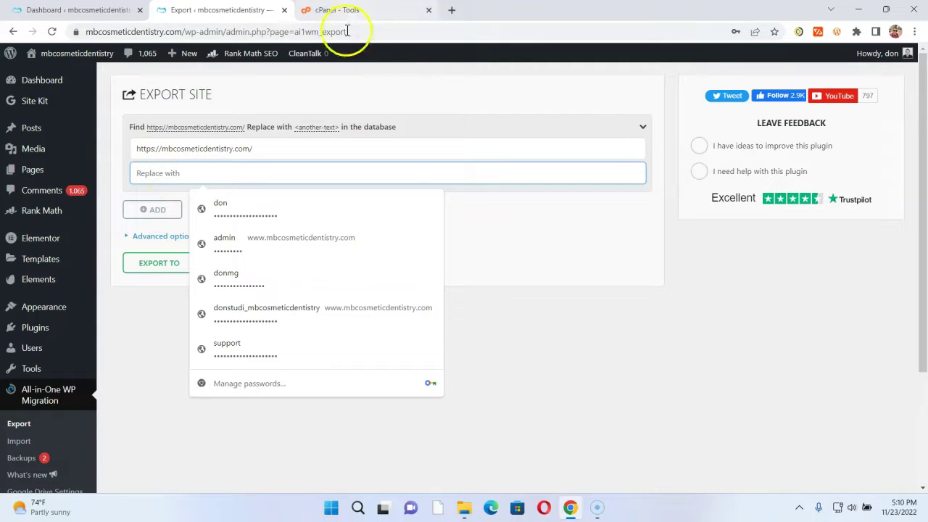
left_click(172, 174)
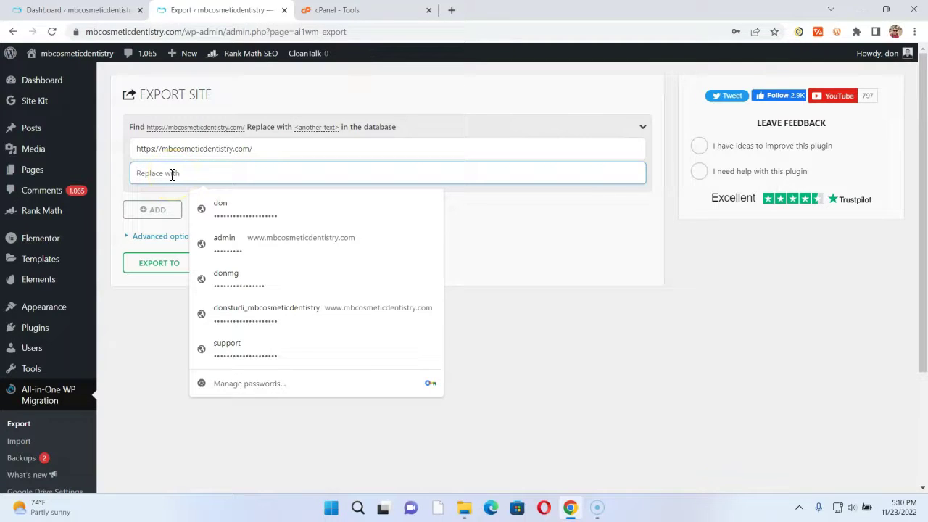
Switch to cPanel and open the WordPress installation form in the Softaculous Apps Installer
left_click(332, 12)
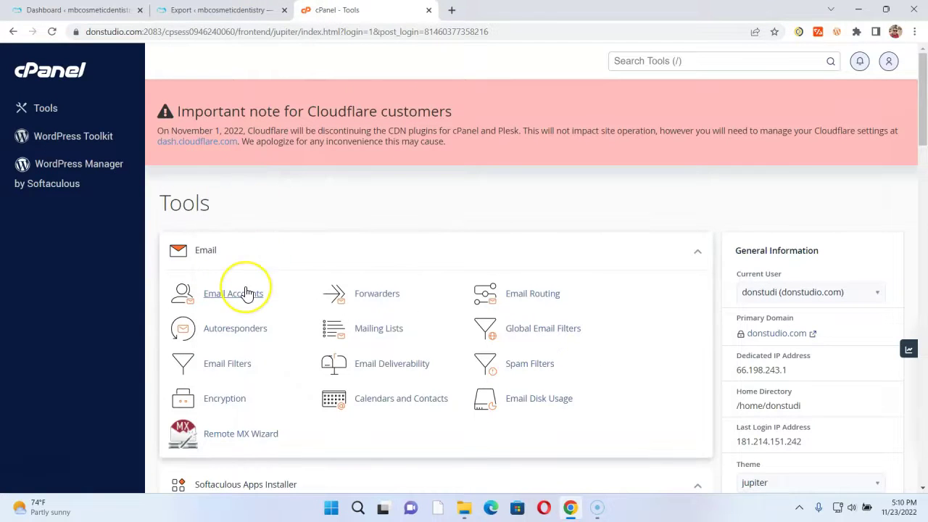
scroll(245, 291, "down", 3)
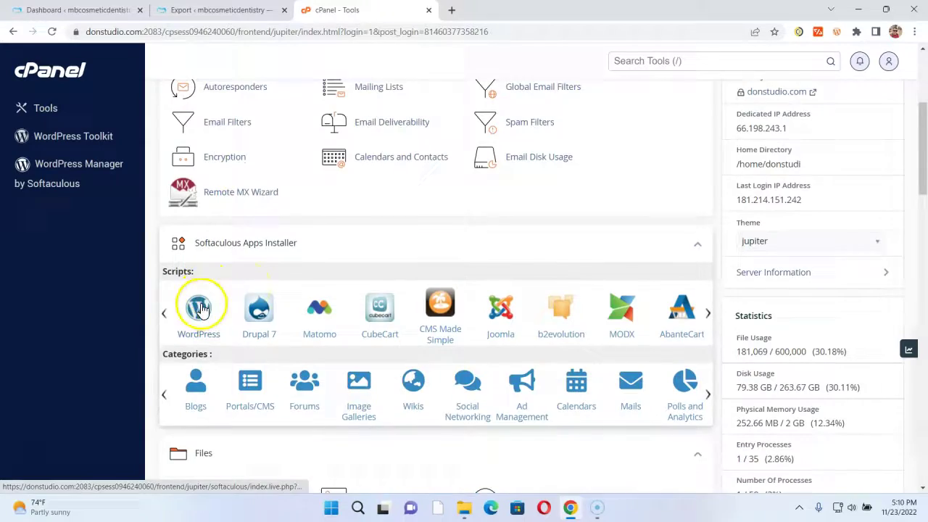
scroll(229, 290, "up", 4)
scroll(276, 286, "down", 3)
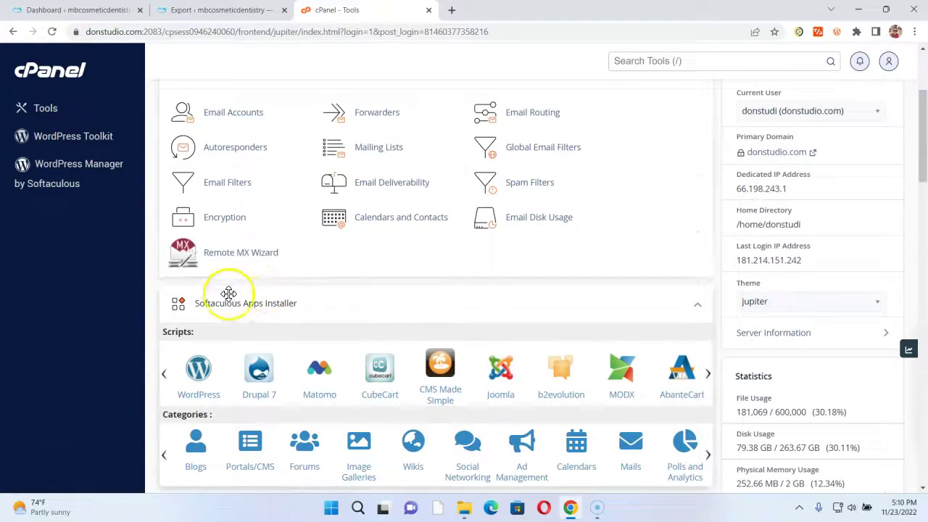
scroll(225, 289, "down", 5)
scroll(223, 287, "down", 5)
scroll(224, 290, "up", 10)
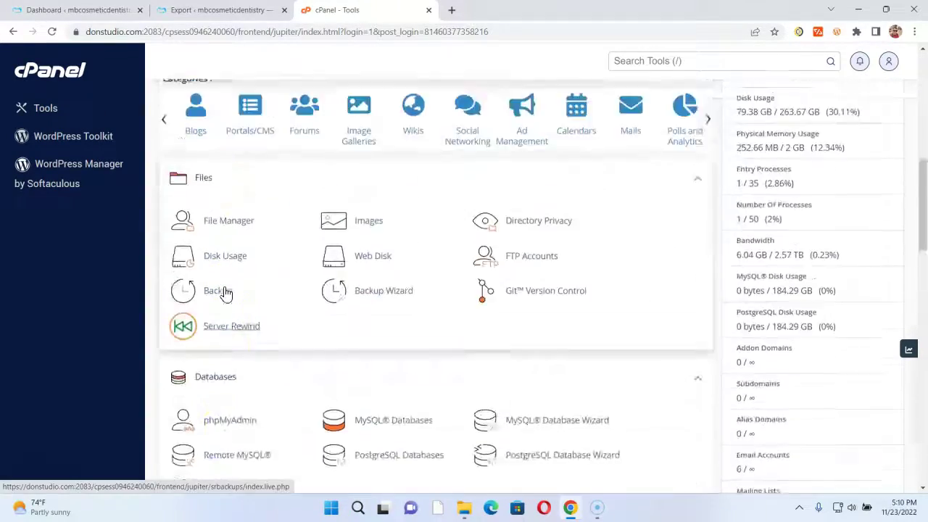
scroll(226, 293, "down", 1)
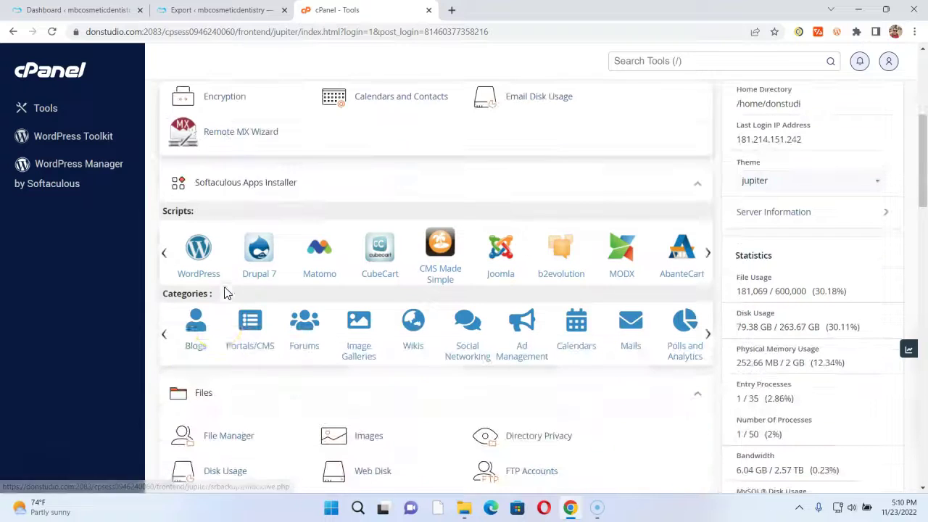
left_click(198, 253)
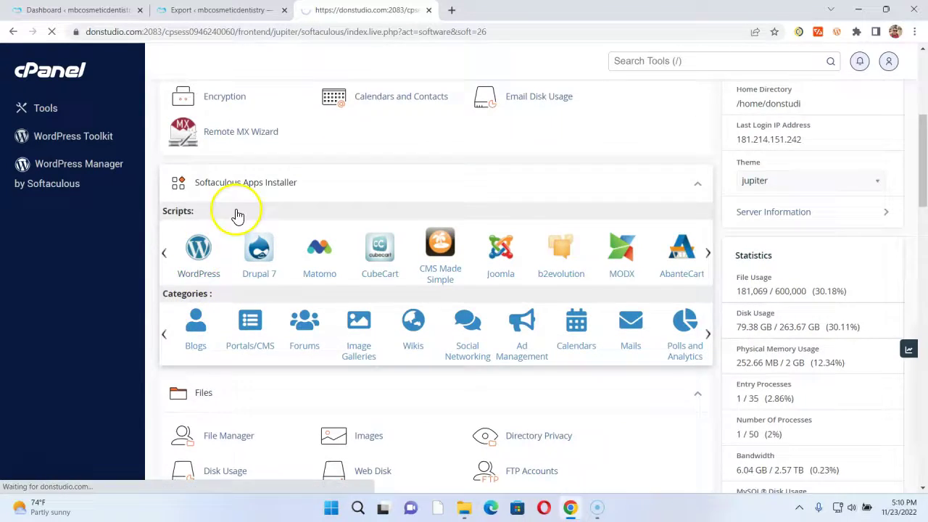
scroll(460, 314, "down", 4)
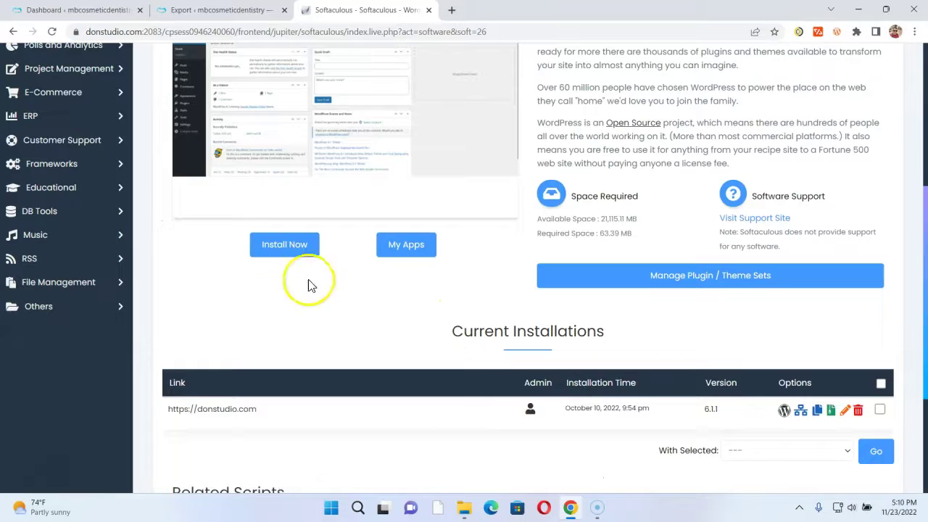
left_click(293, 246)
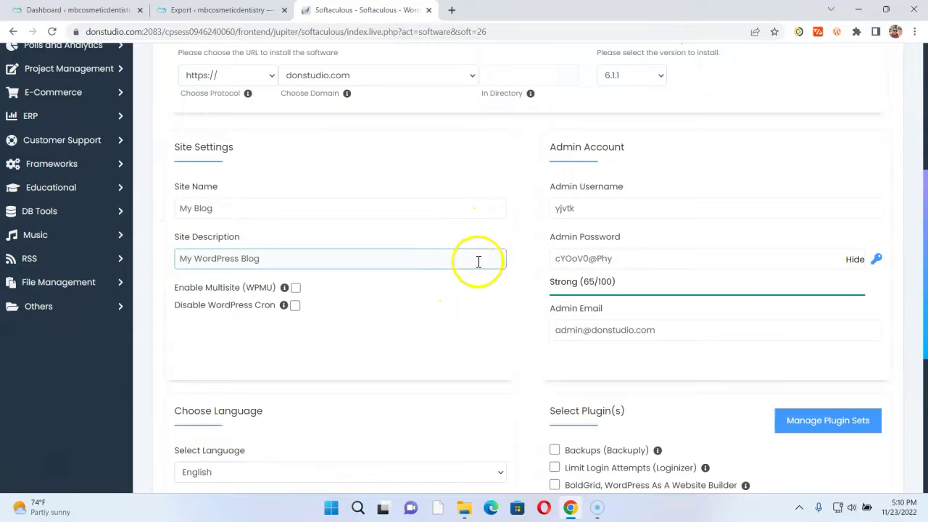
Set the installation directory to dev/learn on donstudio.com and install WordPress with the remaining default settings
left_click(501, 76)
type("de")
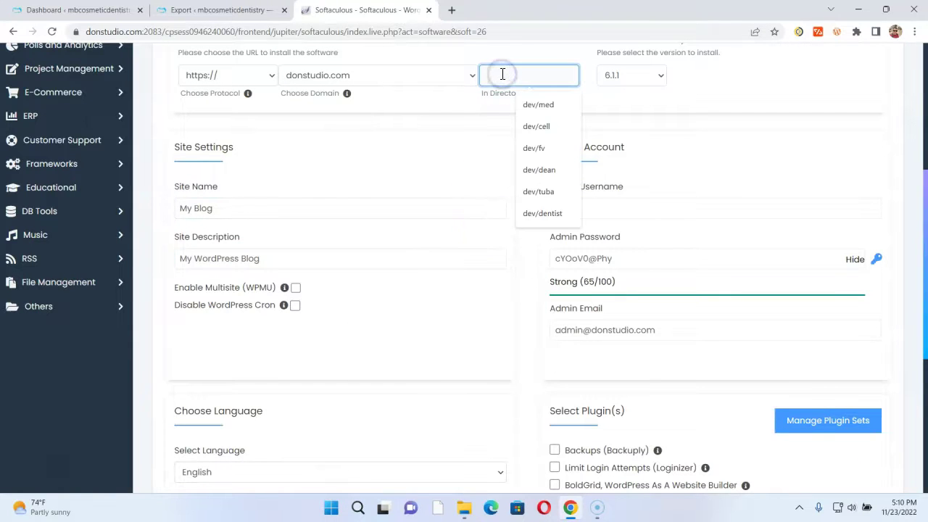
type("v/learn")
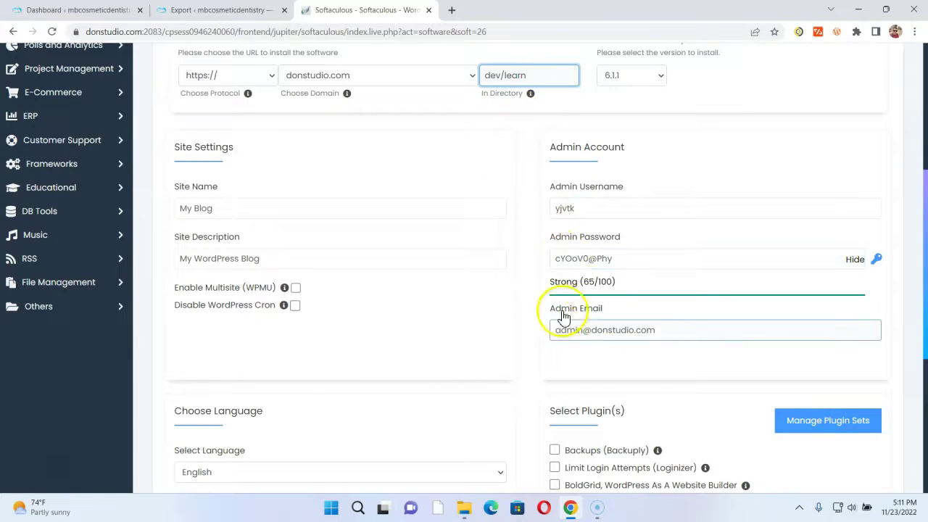
triple_click(590, 258)
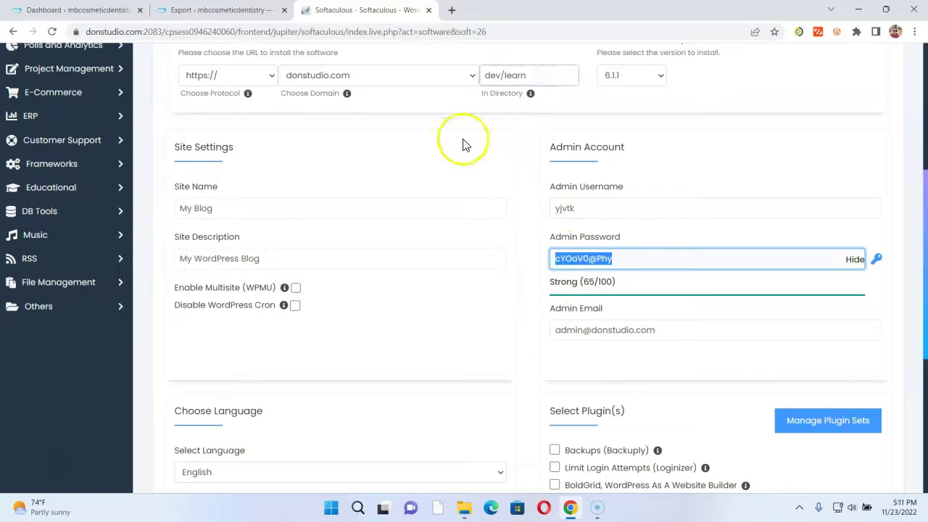
scroll(518, 352, "down", 3)
scroll(518, 352, "up", 4)
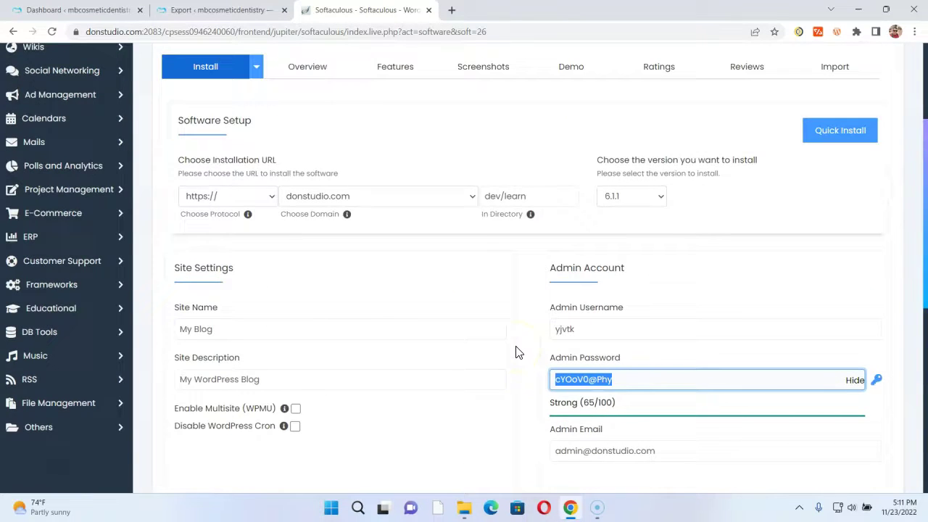
scroll(507, 304, "down", 4)
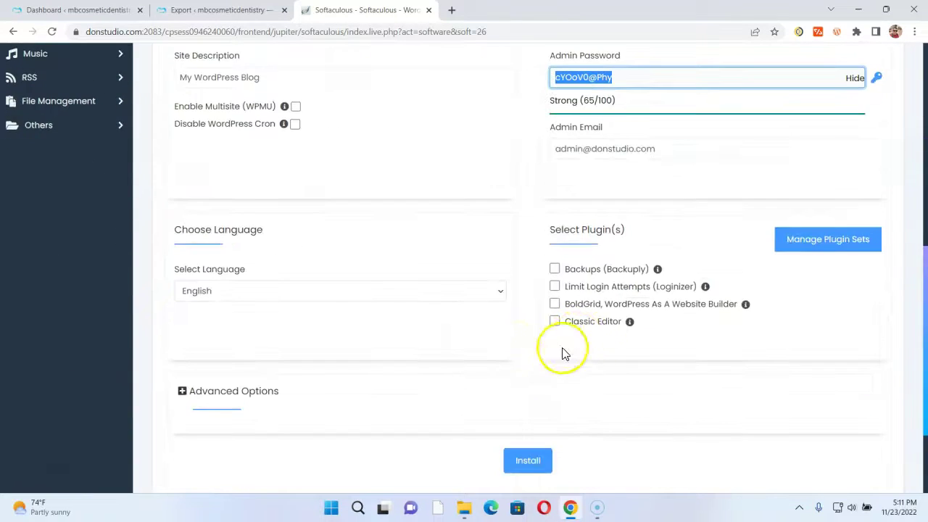
left_click(531, 461)
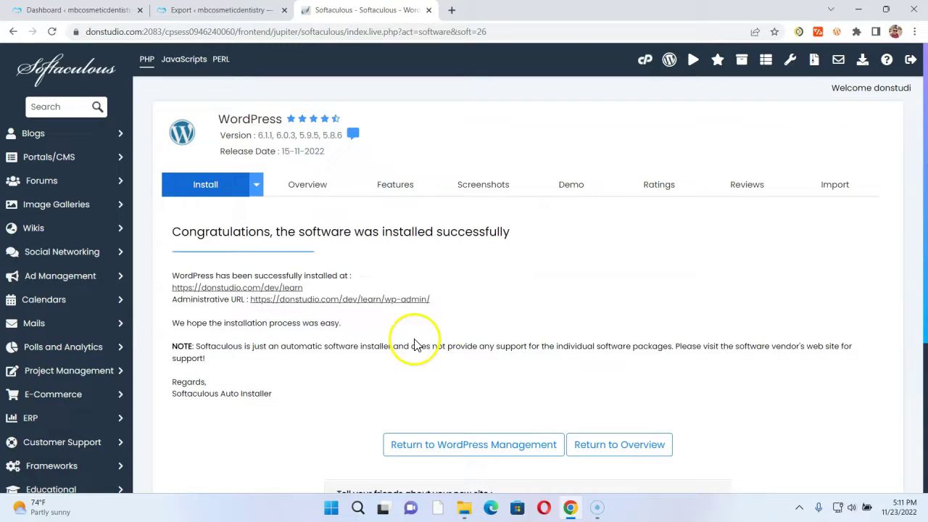
From the new site's admin dashboard, search plugins for "all in one" and install and activate All-in-One WP Migration
left_click(406, 298)
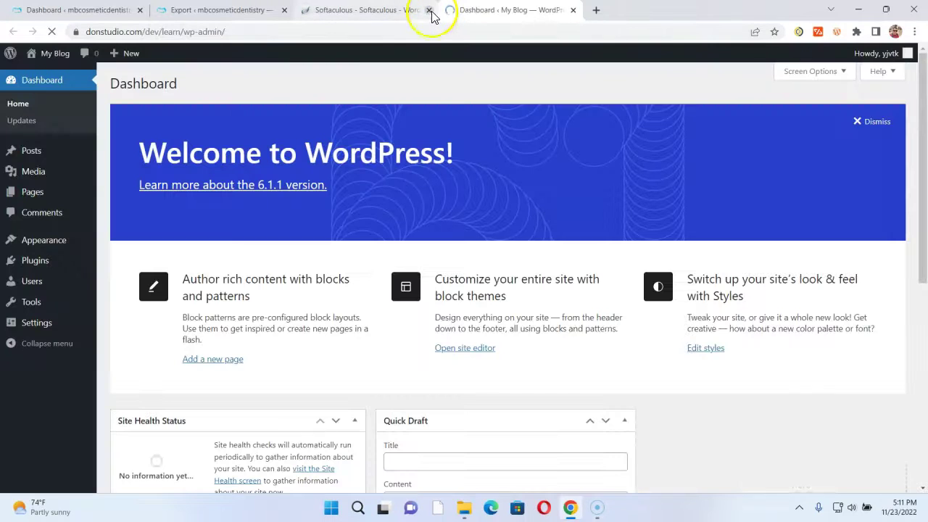
left_click(428, 10)
mouse_move(75, 265)
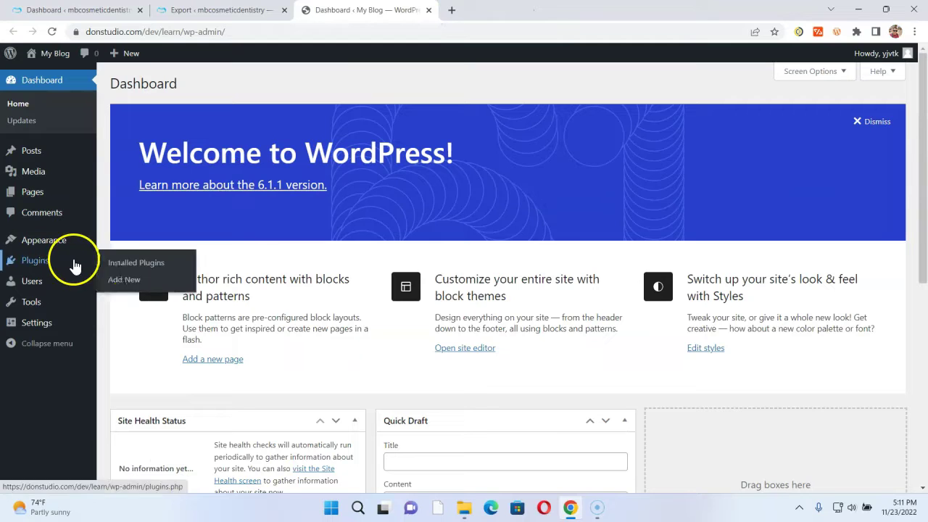
left_click(137, 284)
left_click(751, 118)
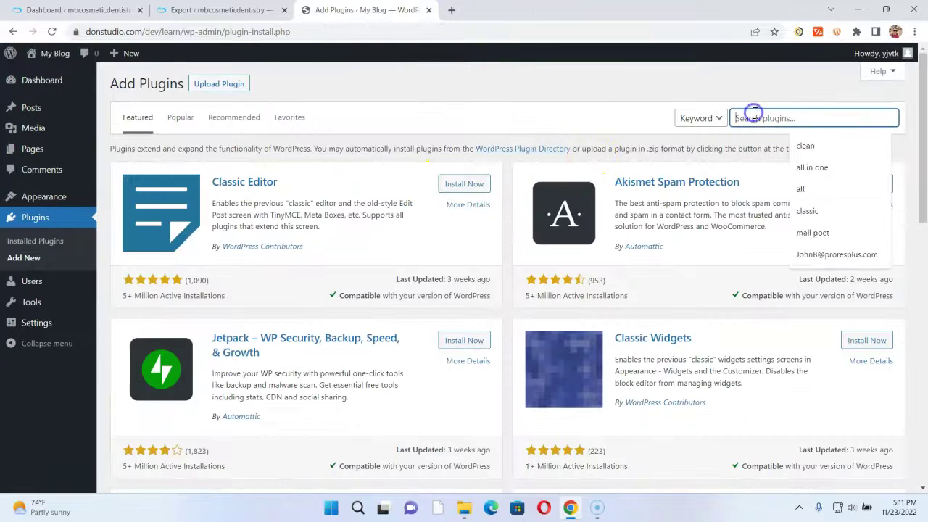
left_click(805, 164)
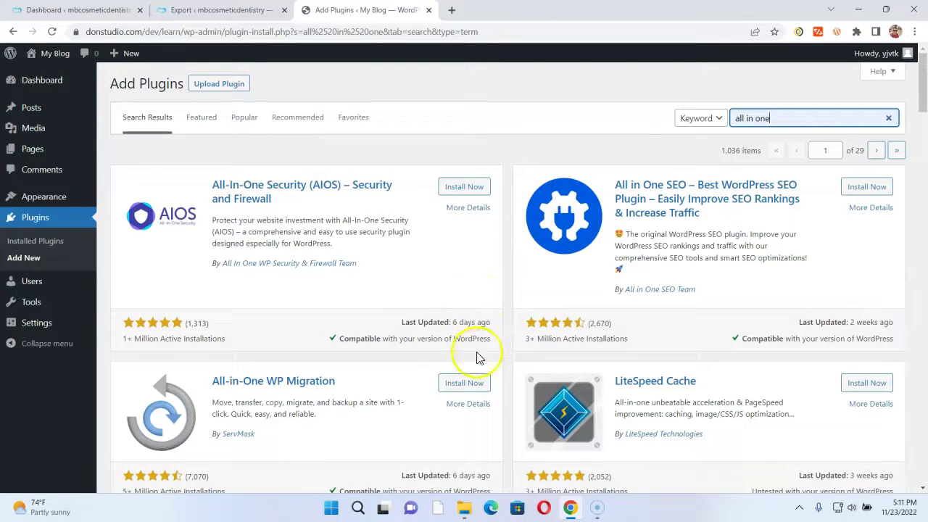
left_click(473, 383)
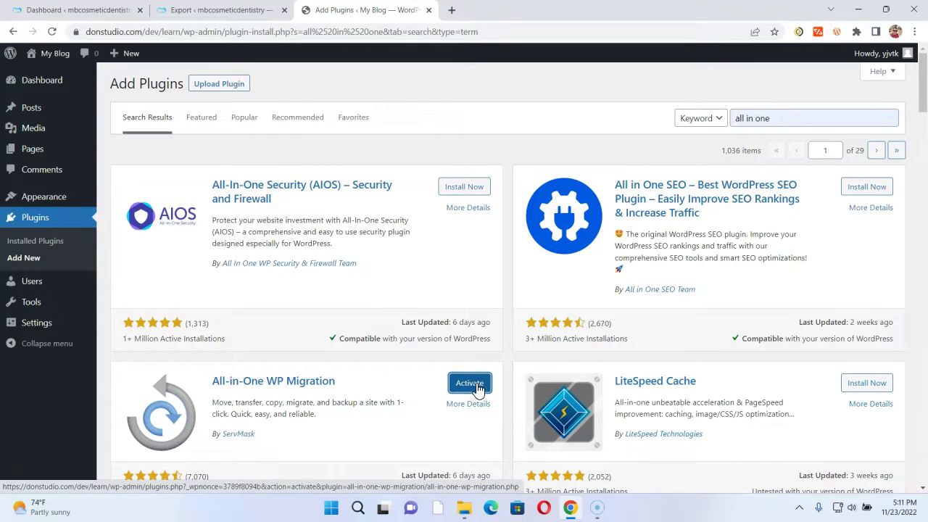
left_click(476, 387)
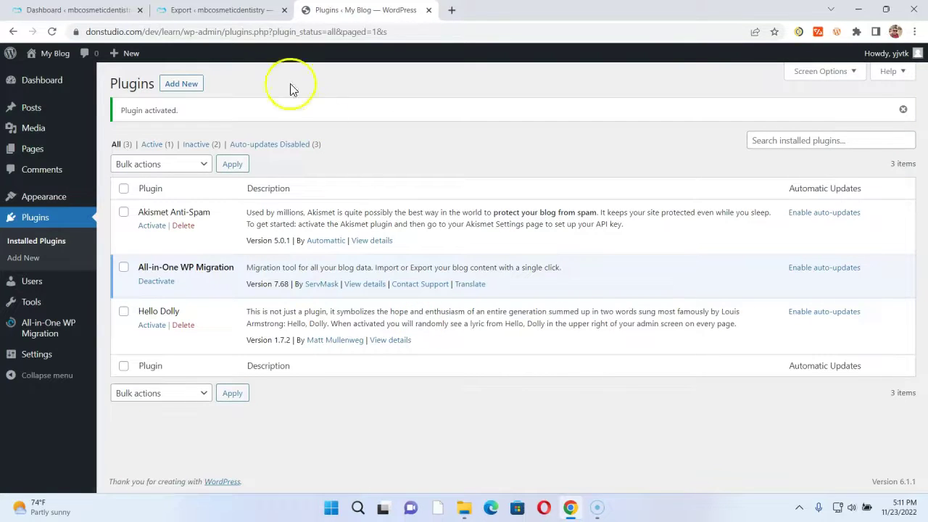
left_click(182, 32)
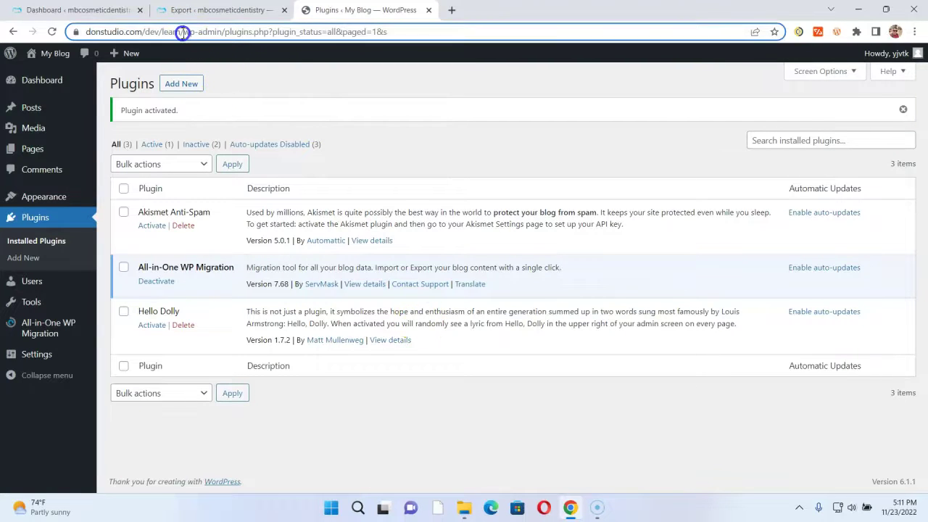
left_click_drag(183, 32, 18, 32)
key("ctrl+c")
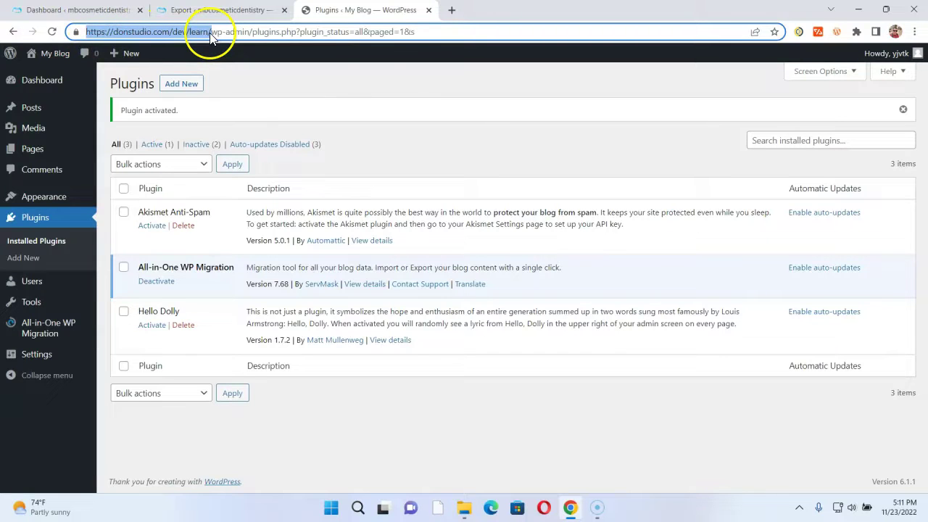
left_click_drag(210, 37, 523, 12)
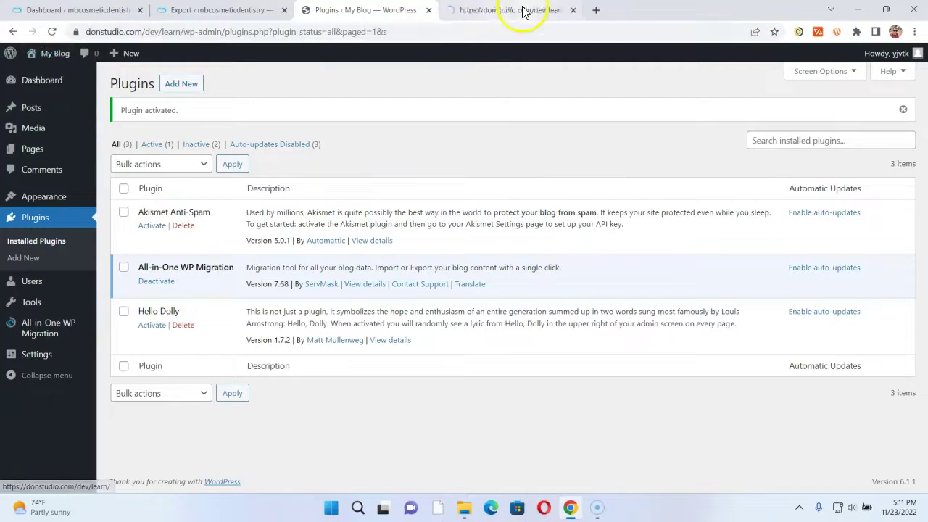
left_click(128, 19)
left_click(208, 12)
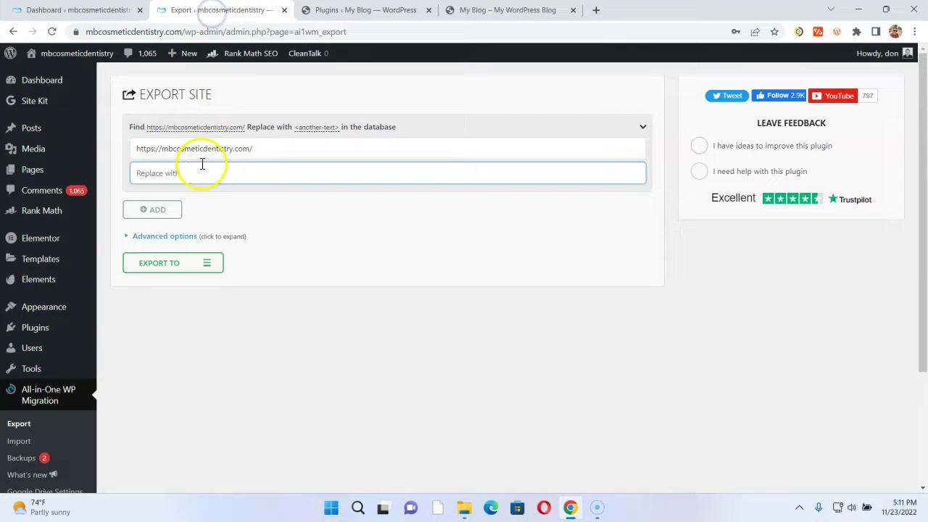
key("ctrl+v")
Export the mbcosmeticdentistry.com site to a file and copy the link address of the finished backup download
left_click(215, 264)
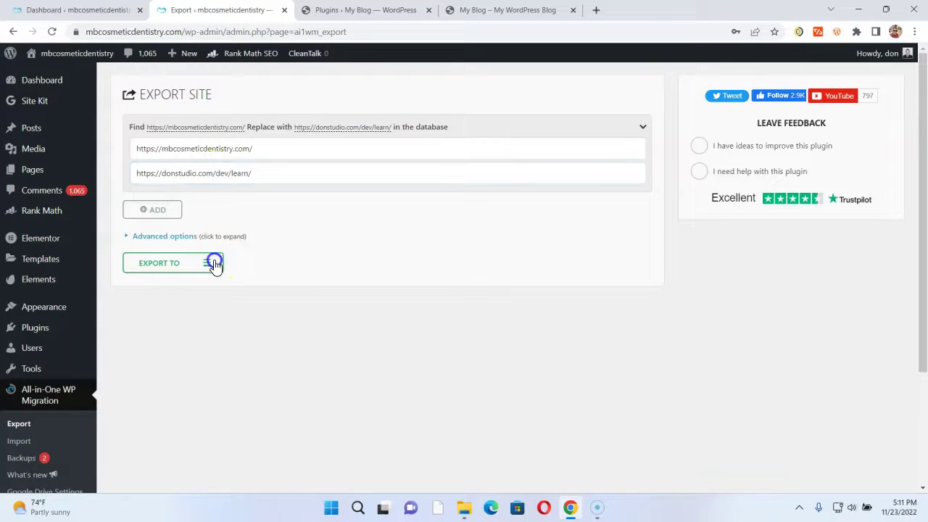
left_click(206, 282)
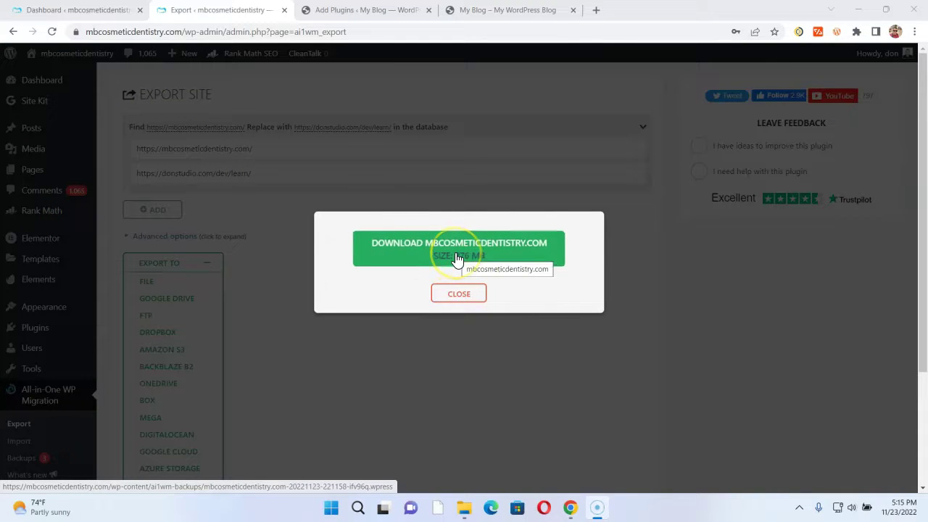
right_click(457, 252)
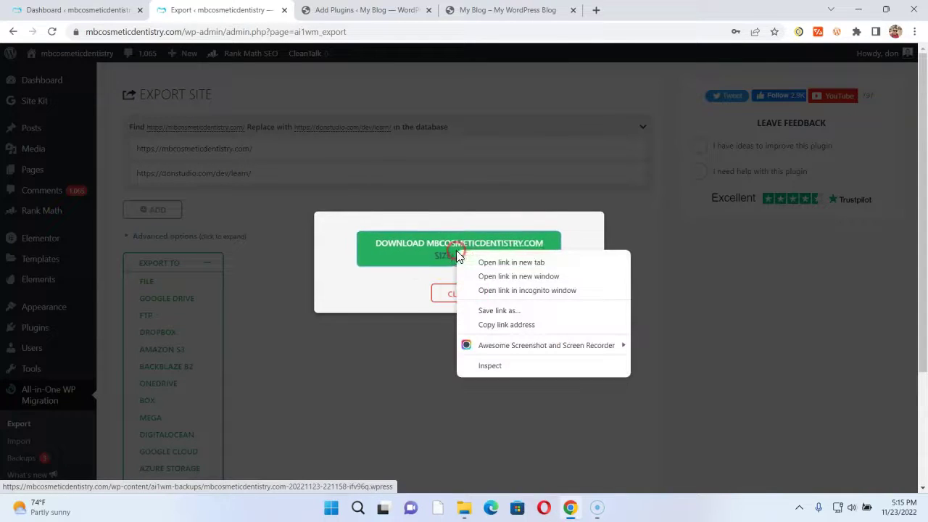
left_click(515, 325)
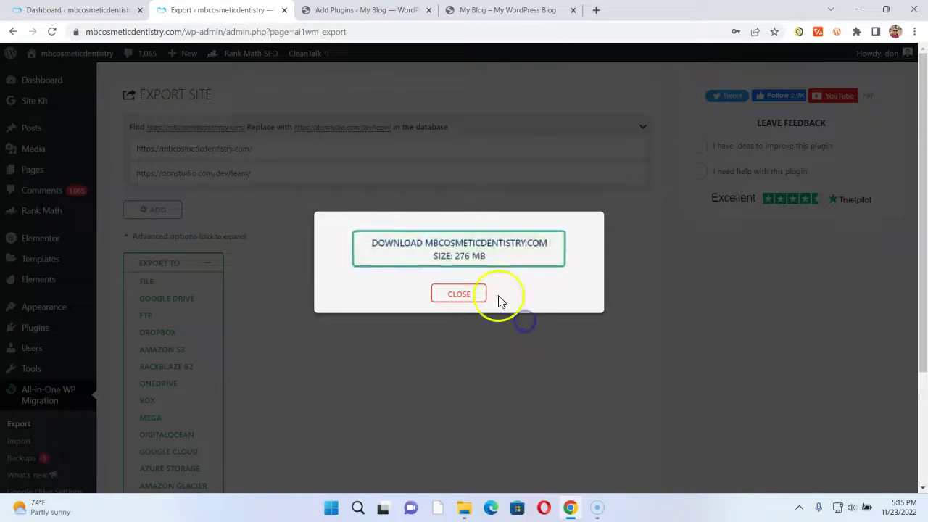
On the new site, install and activate the plugin from all-in-one-wp-migration-url-extension.zip and update it to version 2.59
left_click(366, 10)
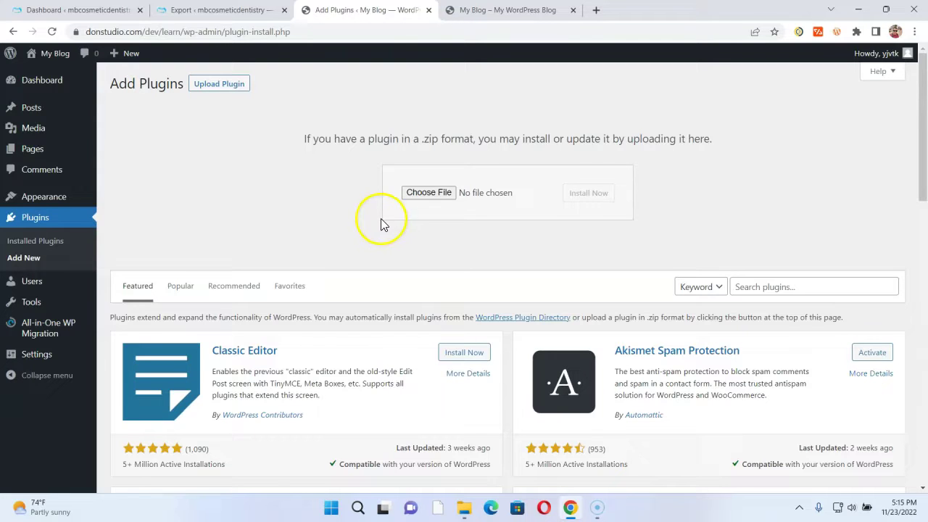
mouse_move(58, 332)
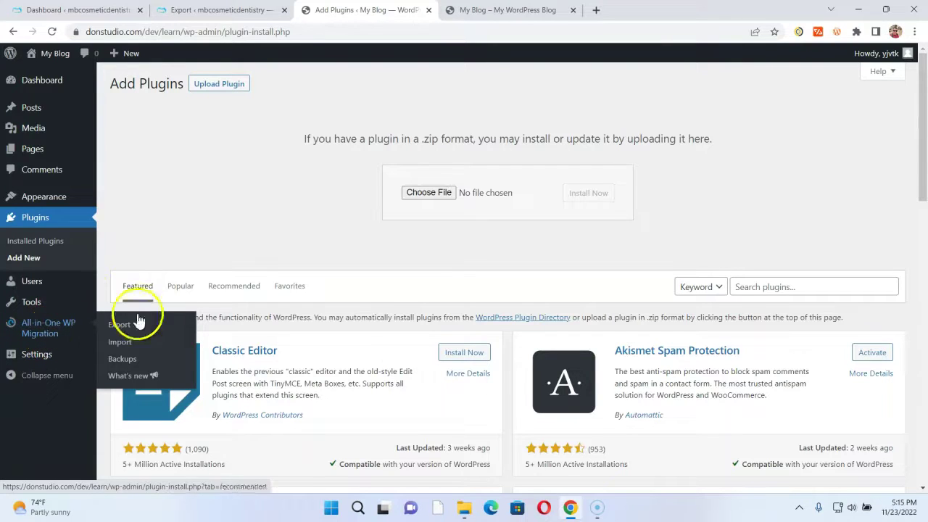
left_click(420, 195)
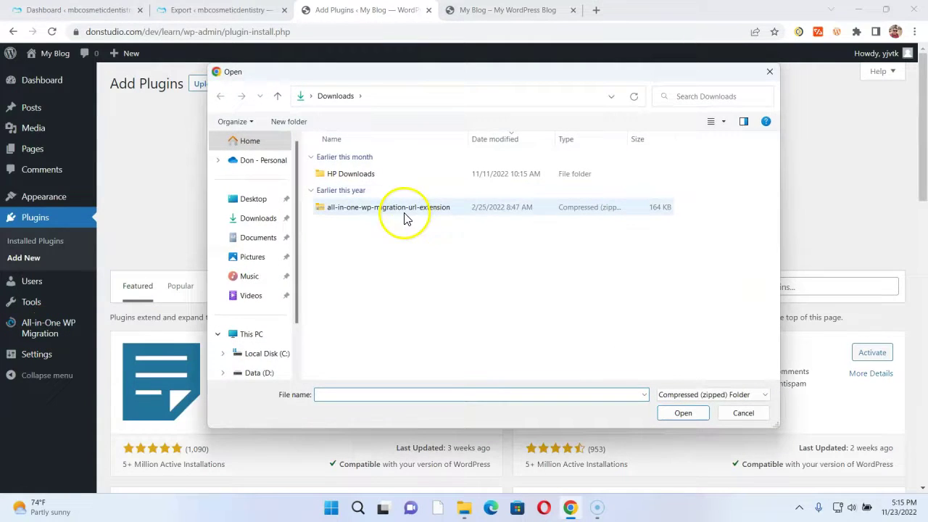
double_click(393, 210)
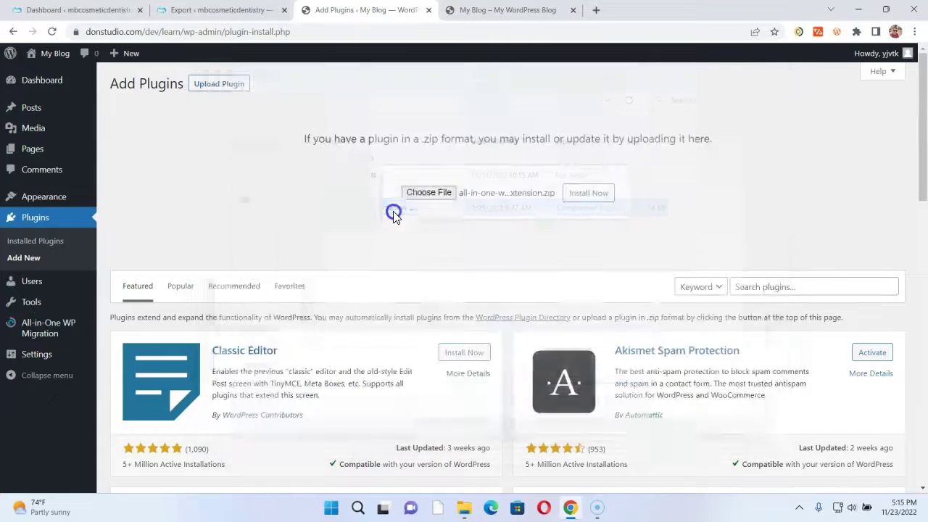
left_click(583, 194)
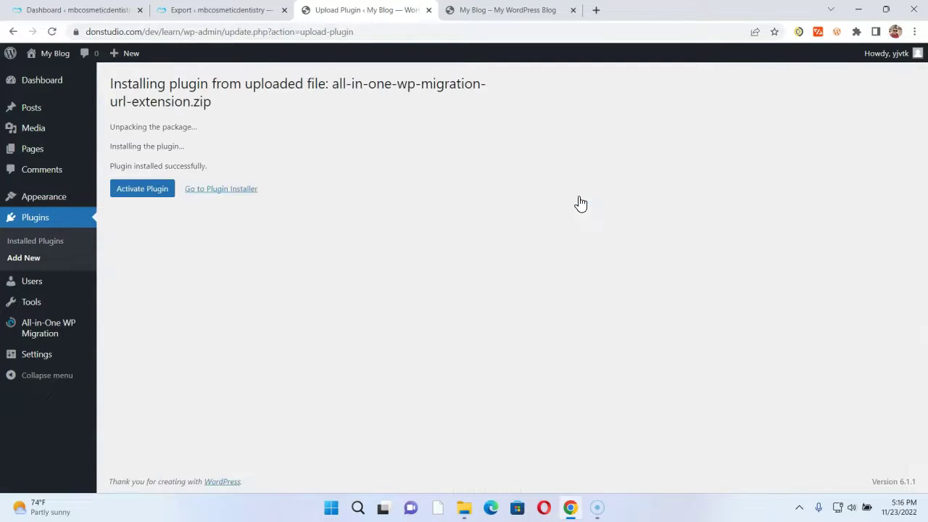
left_click(161, 192)
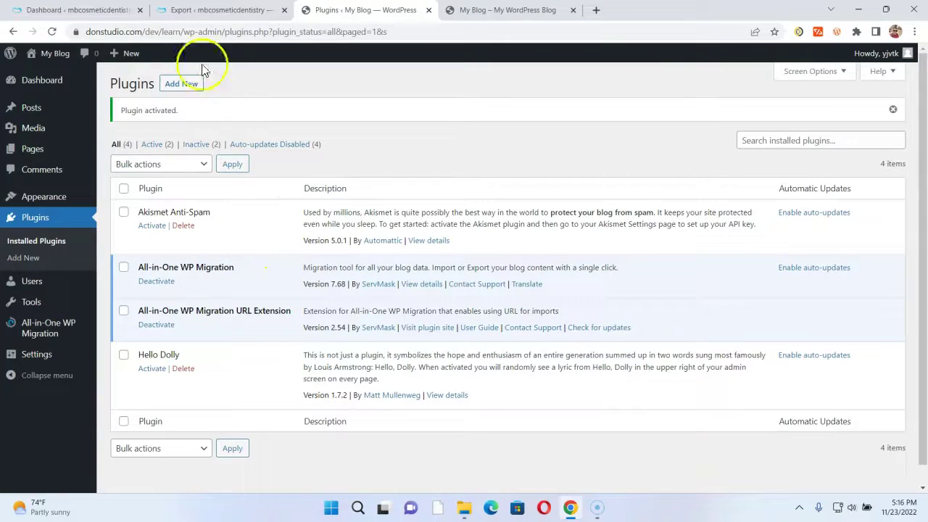
left_click(586, 328)
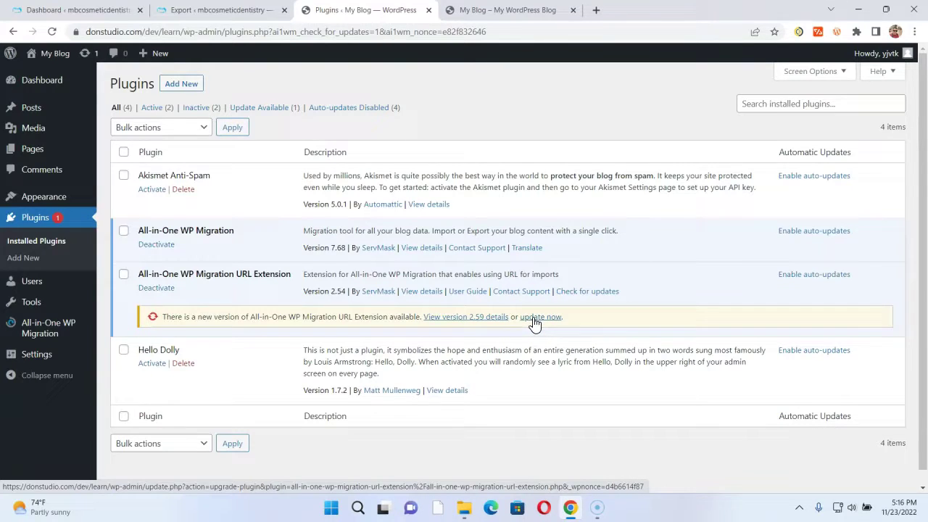
left_click(540, 317)
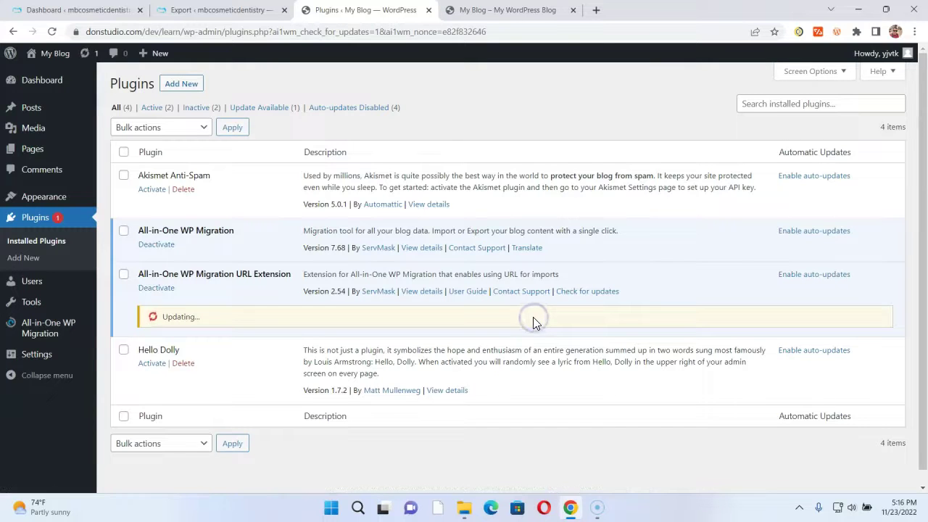
left_click(238, 9)
left_click(479, 248)
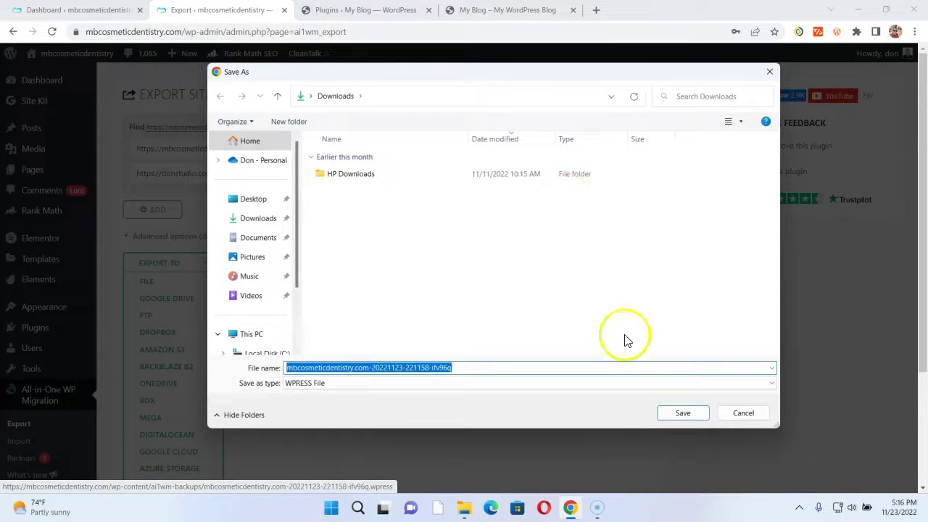
left_click(738, 414)
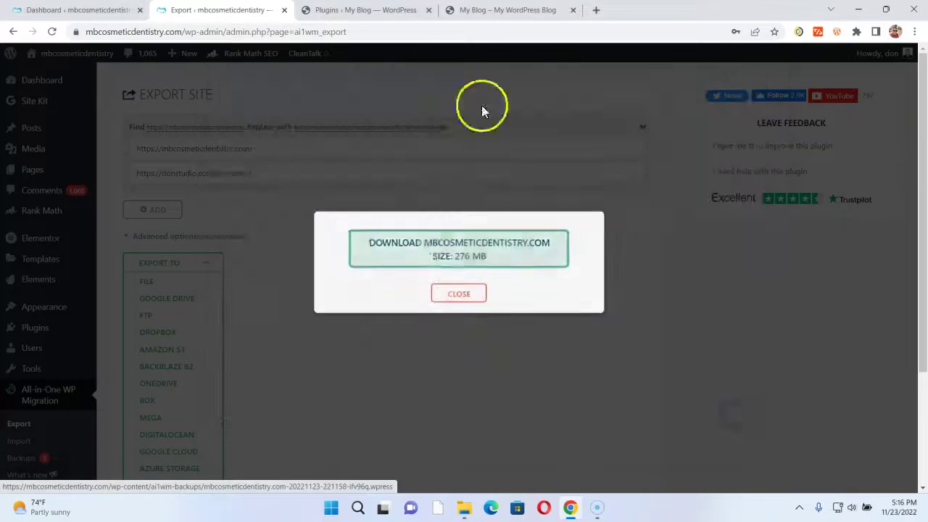
Start an All-in-One WP Migration import on the new site from a URL, using the copied .wpress backup link
left_click(387, 10)
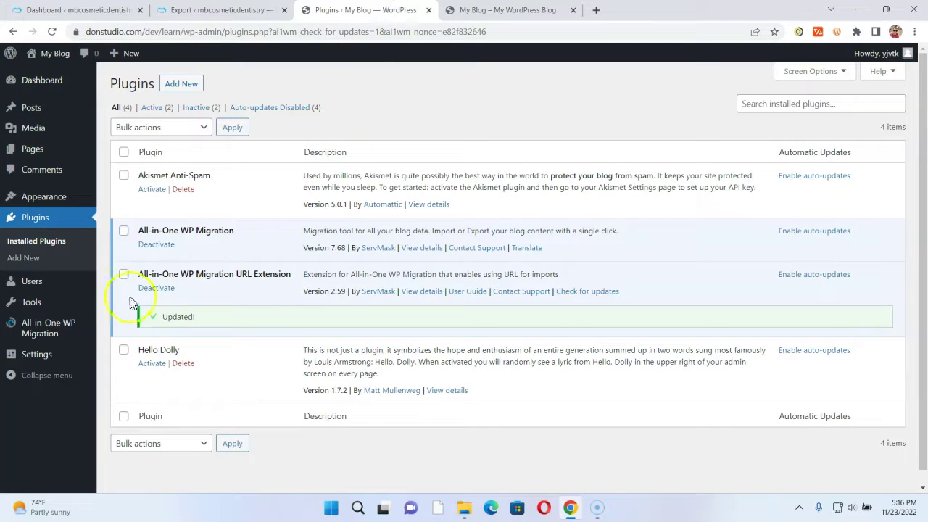
mouse_move(68, 325)
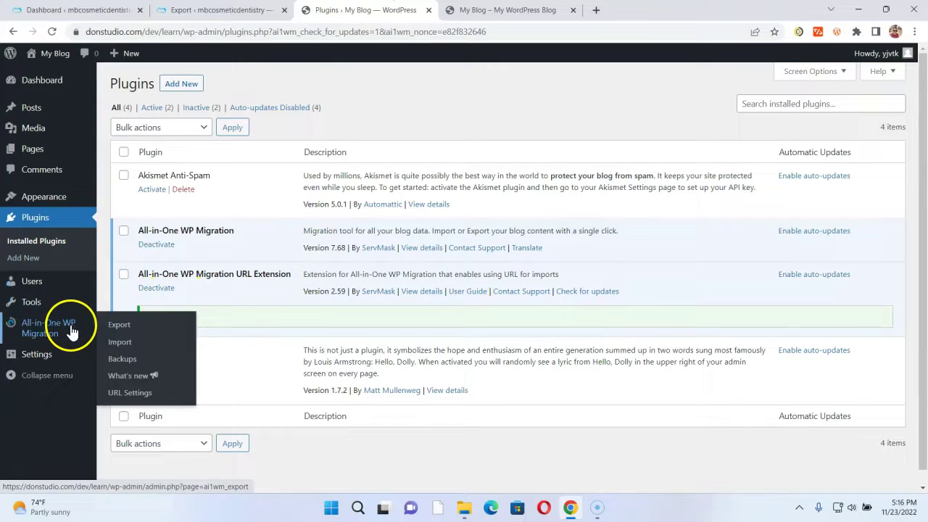
left_click(158, 343)
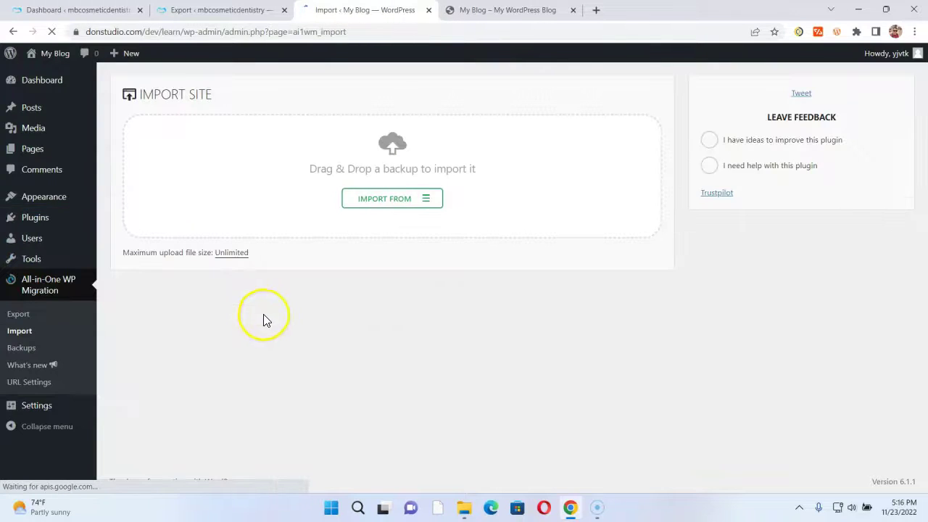
left_click(400, 203)
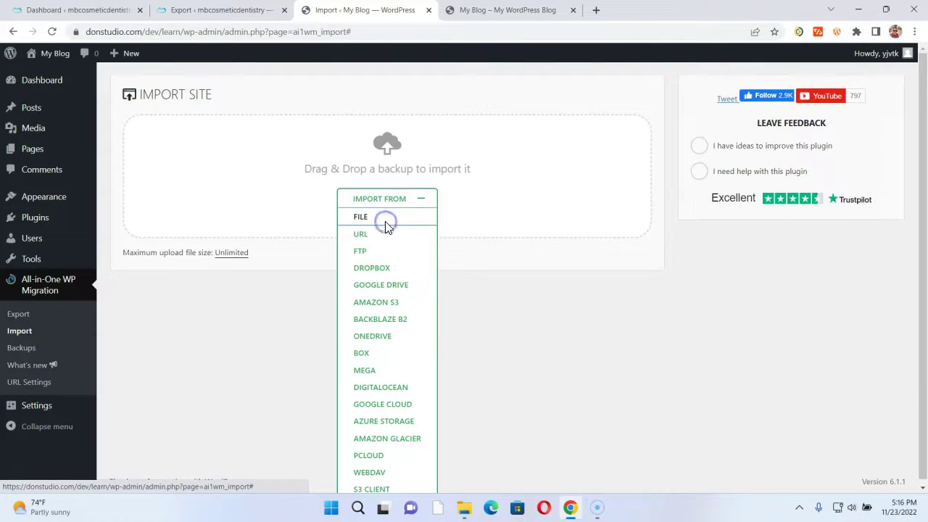
left_click(362, 216)
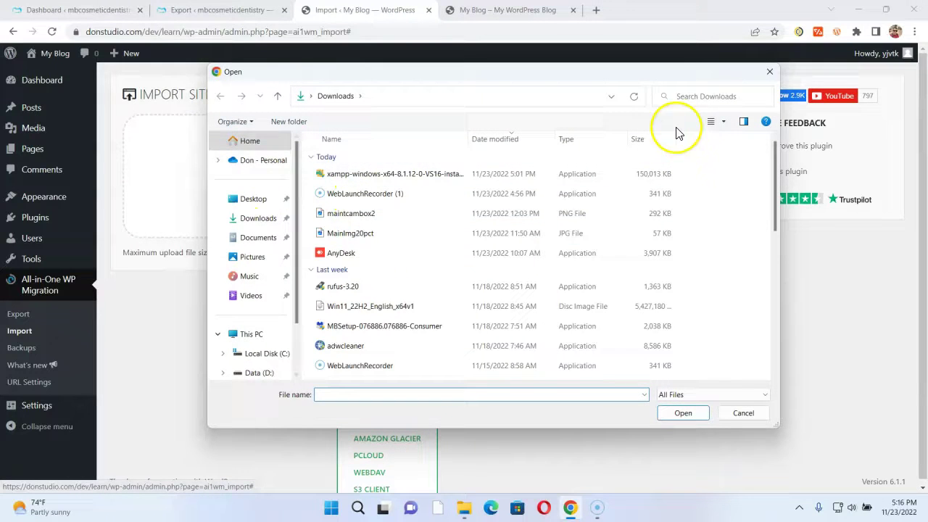
left_click(769, 72)
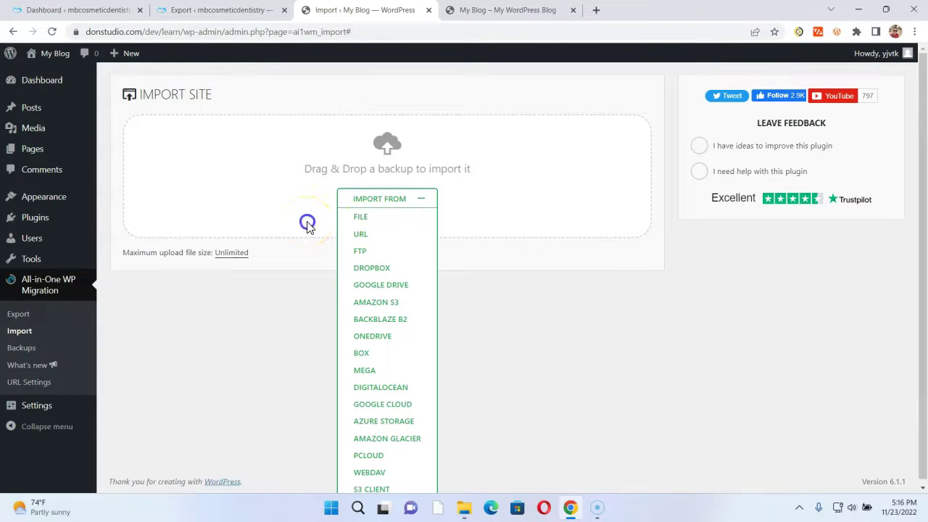
left_click(363, 234)
right_click(335, 137)
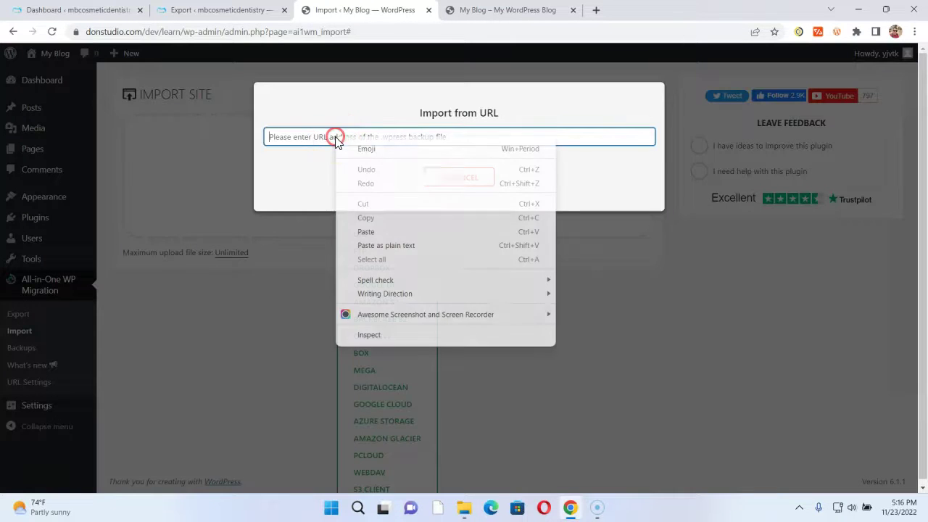
left_click(396, 231)
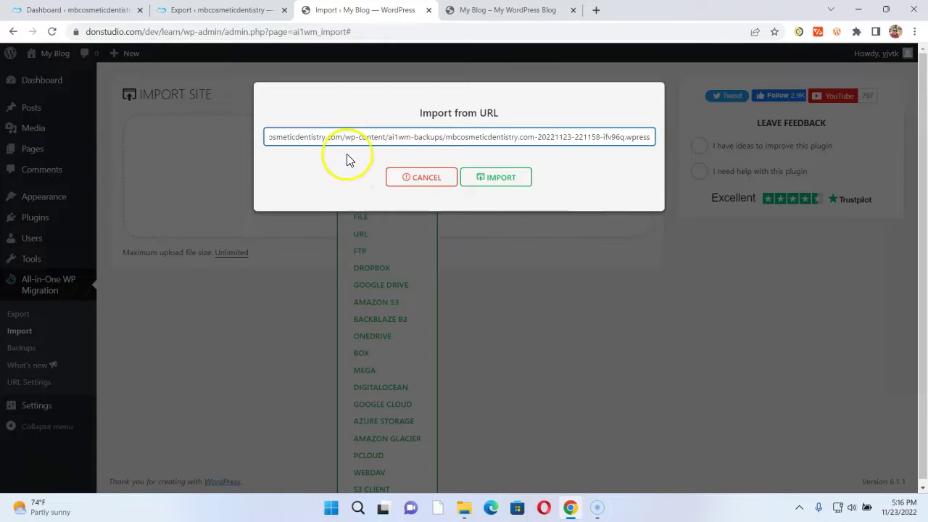
left_click(477, 179)
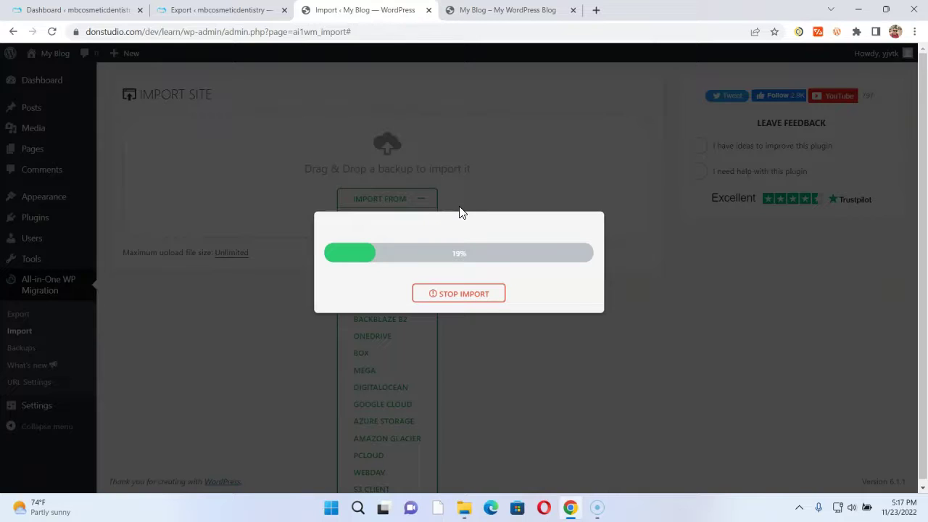
Reload donstudio.com/dev/learn/ and examine the new site's front page while the import runs
left_click(502, 11)
left_click(396, 15)
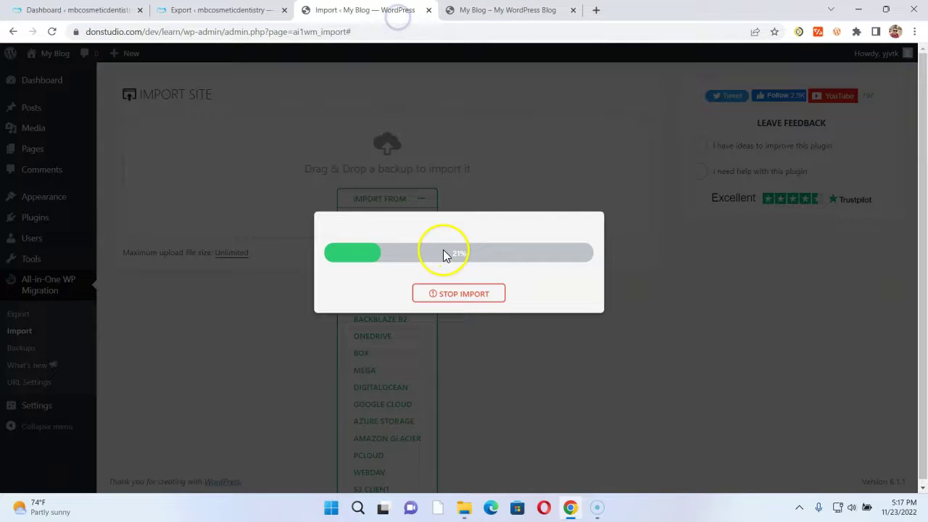
left_click(471, 10)
left_click(476, 33)
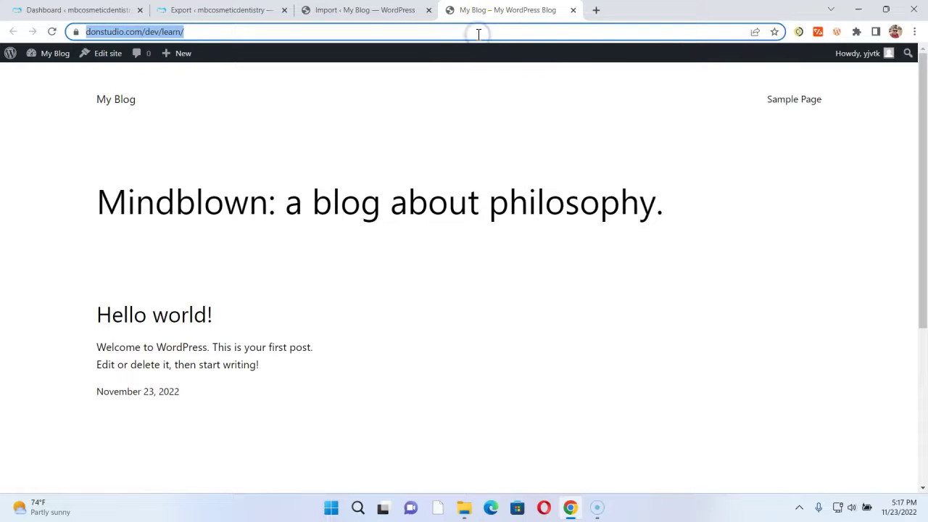
key("Return")
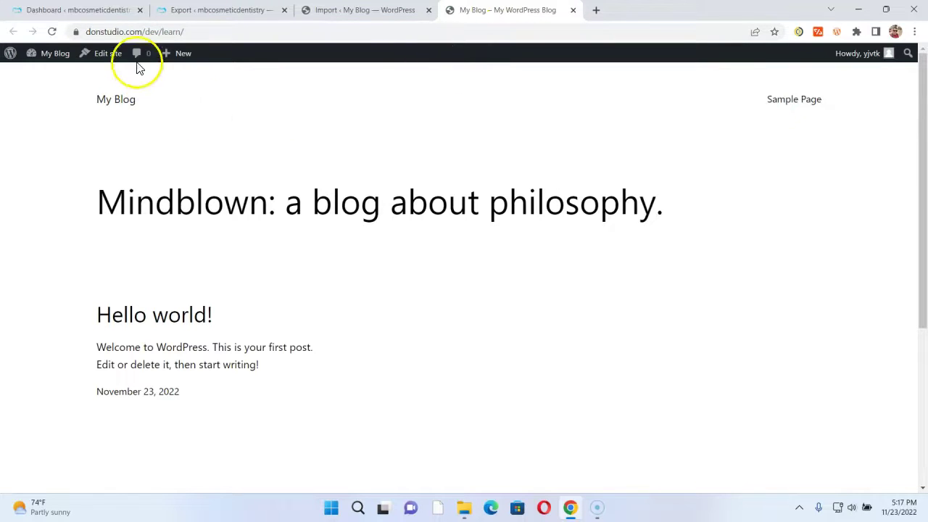
left_click(136, 32)
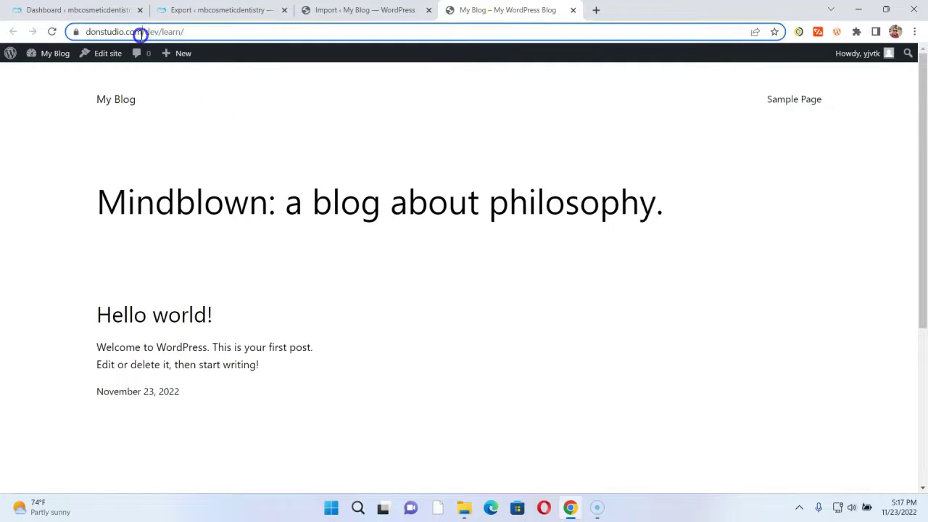
Open the mbcosmeticdentistry.com front page in a new tab from its dashboard and look over its layout
left_click(93, 14)
middle_click(88, 70)
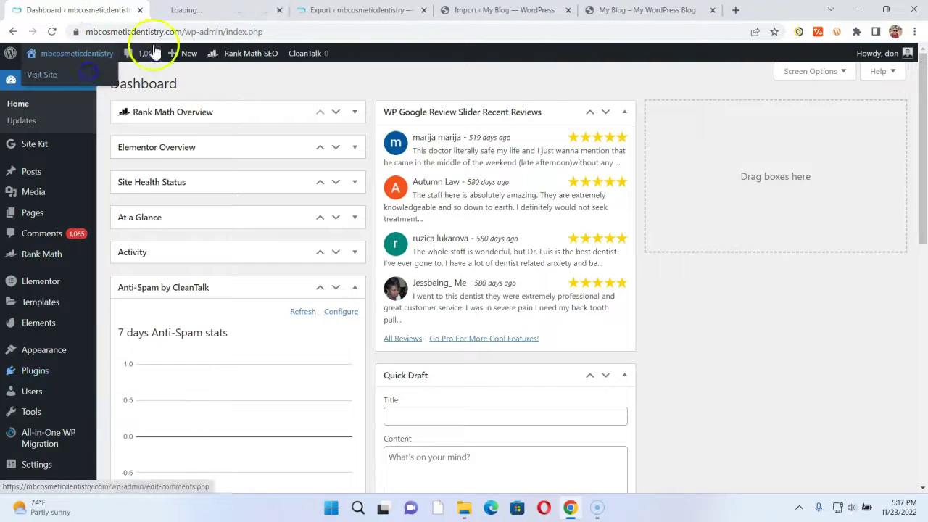
left_click(182, 12)
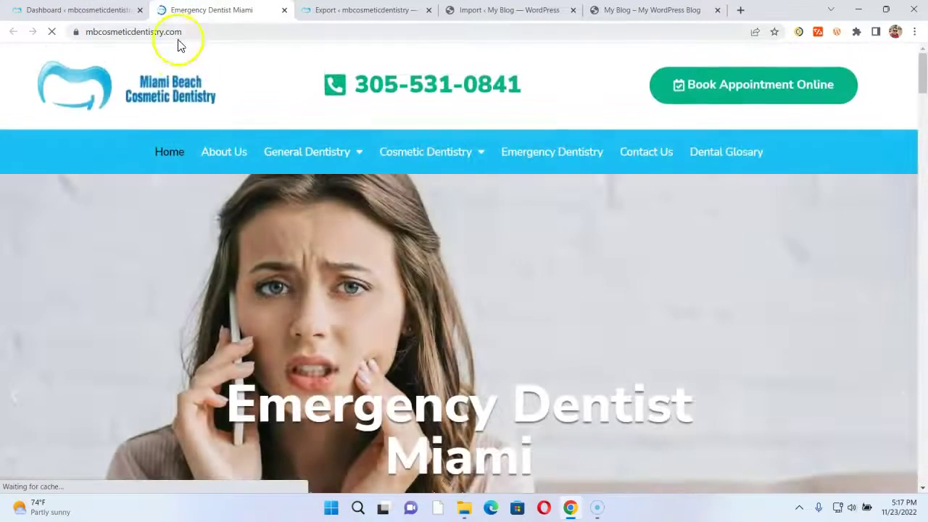
scroll(152, 182, "down", 3)
scroll(230, 153, "up", 2)
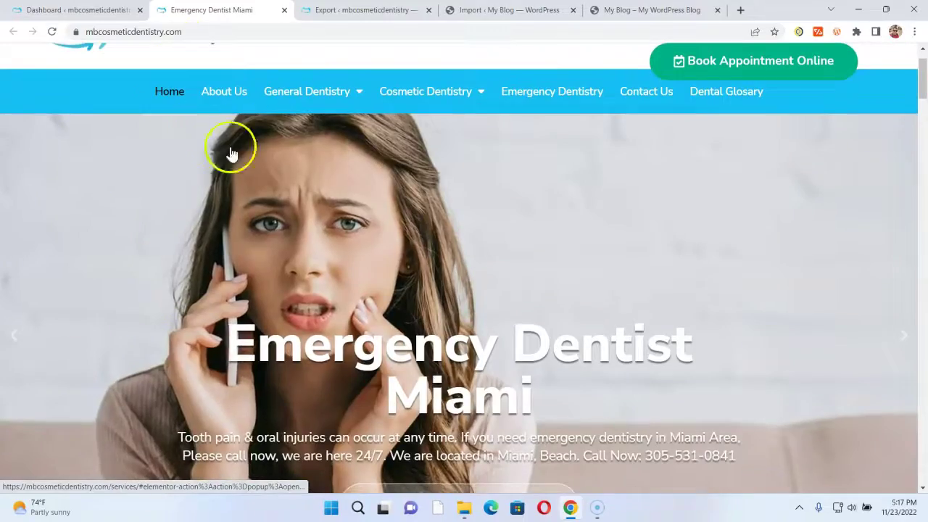
Check the import progress on the new site, then revisit the source site's export page and front page
left_click(540, 21)
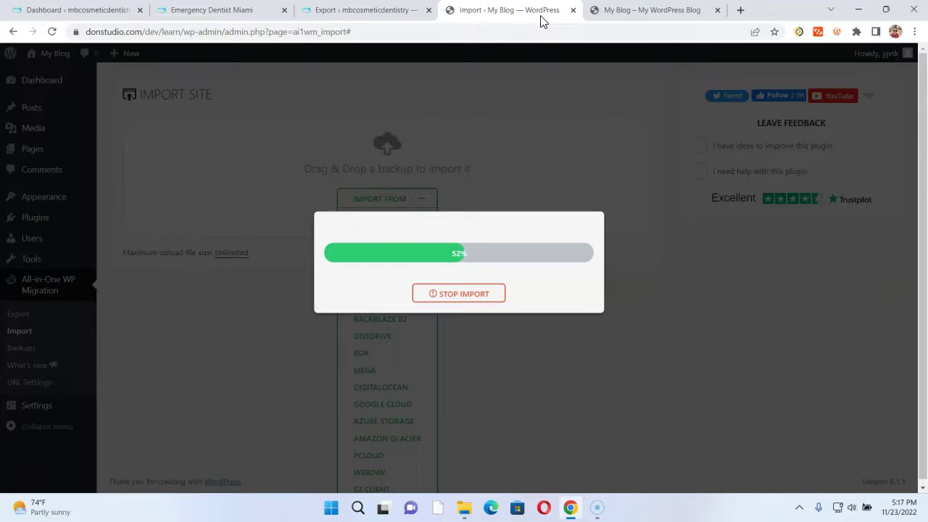
left_click(528, 17)
left_click(359, 11)
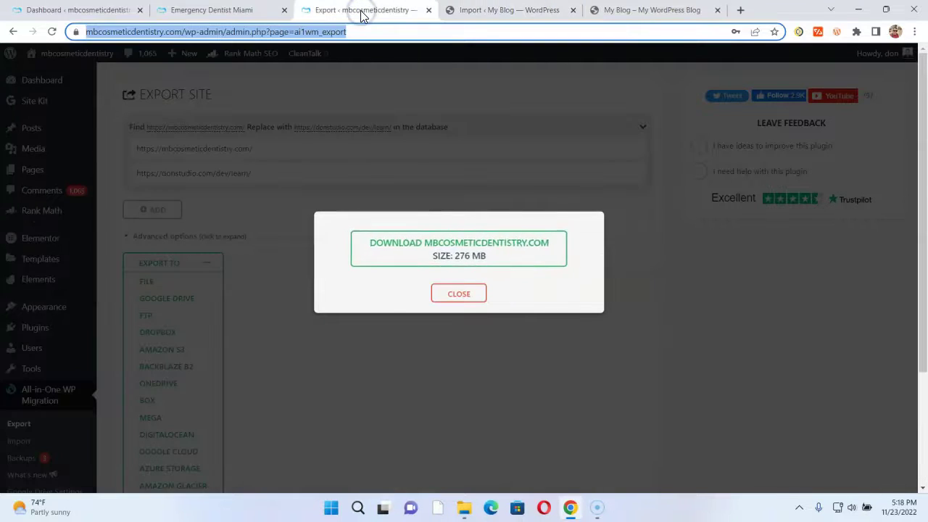
left_click(63, 10)
left_click(168, 12)
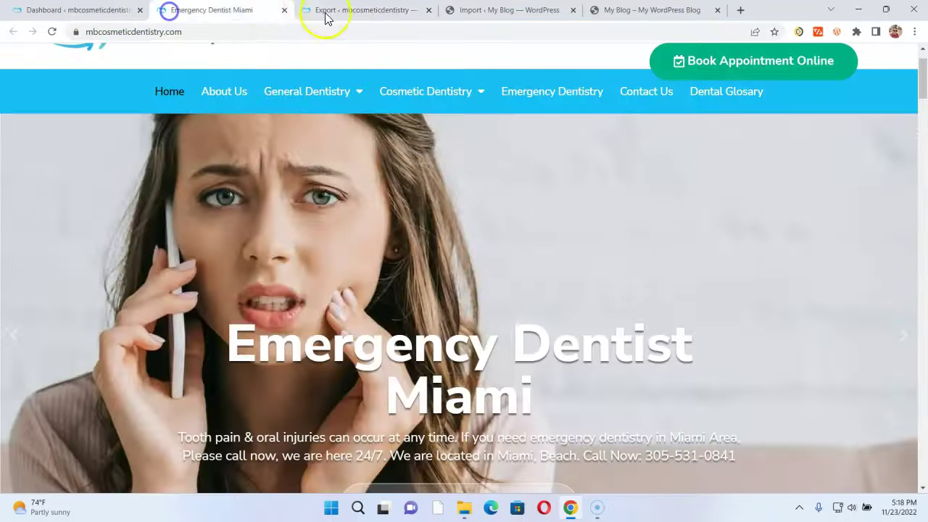
Check the import progress on the new site, then close the source site's export page
left_click(326, 12)
left_click(506, 16)
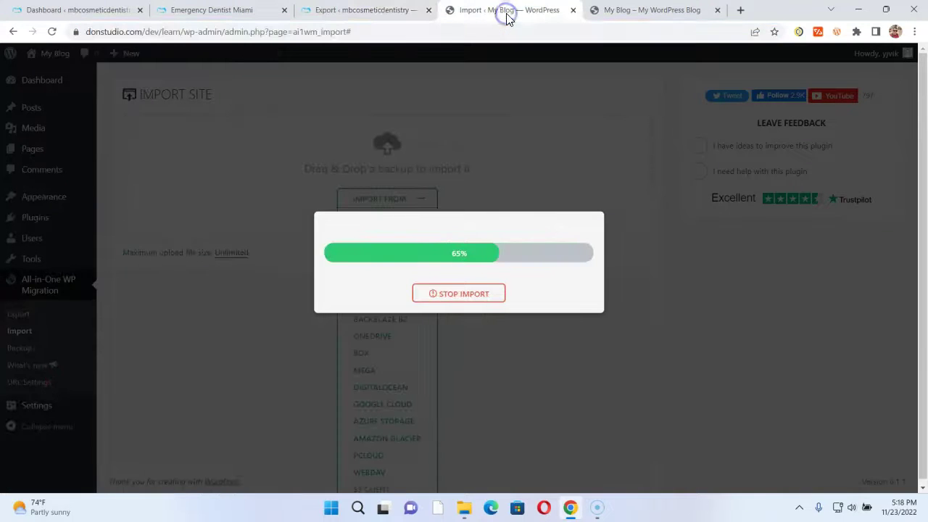
left_click(97, 13)
left_click(345, 11)
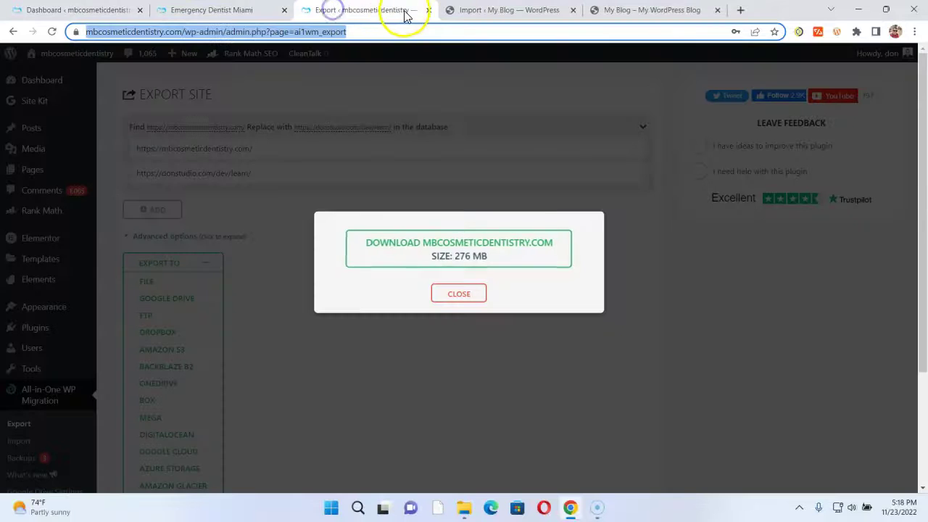
left_click(428, 10)
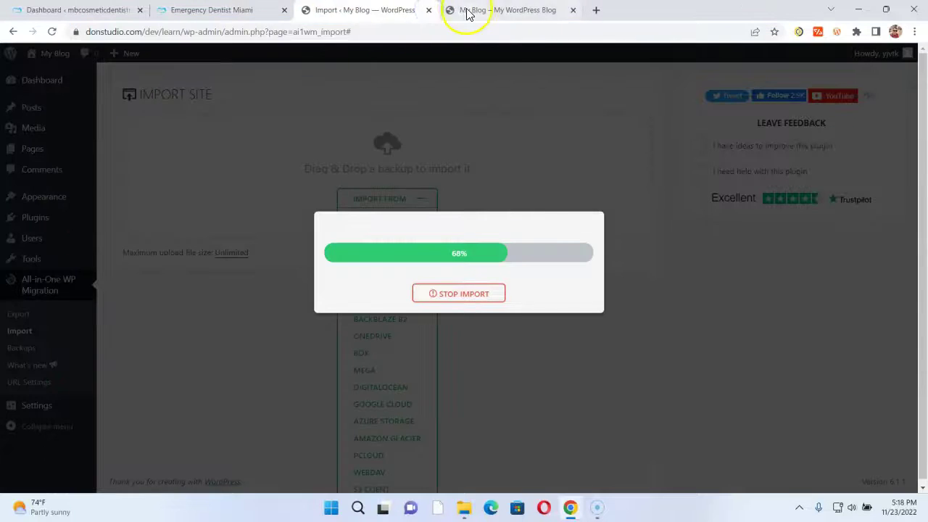
Look through the new site's front page and the source site's dashboard and front page while the import runs
left_click(468, 11)
left_click(224, 11)
left_click(69, 11)
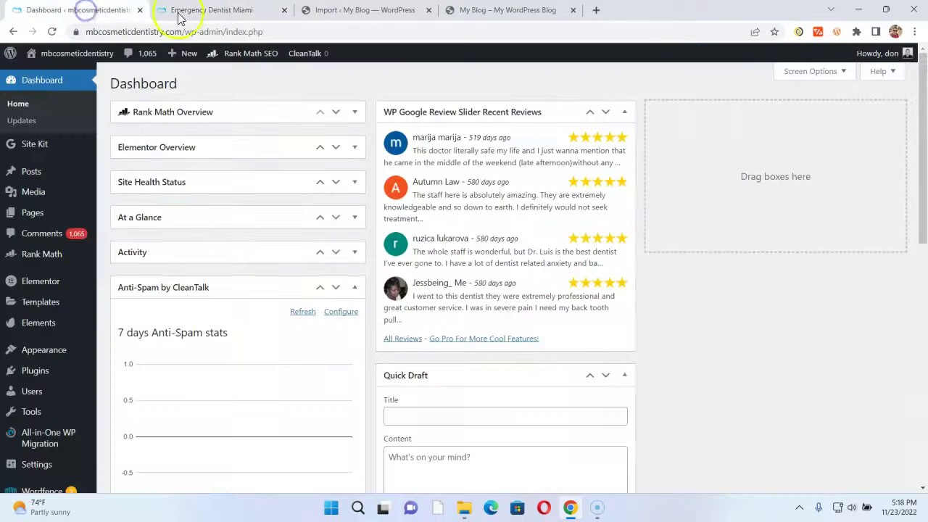
left_click(210, 12)
scroll(280, 211, "down", 10)
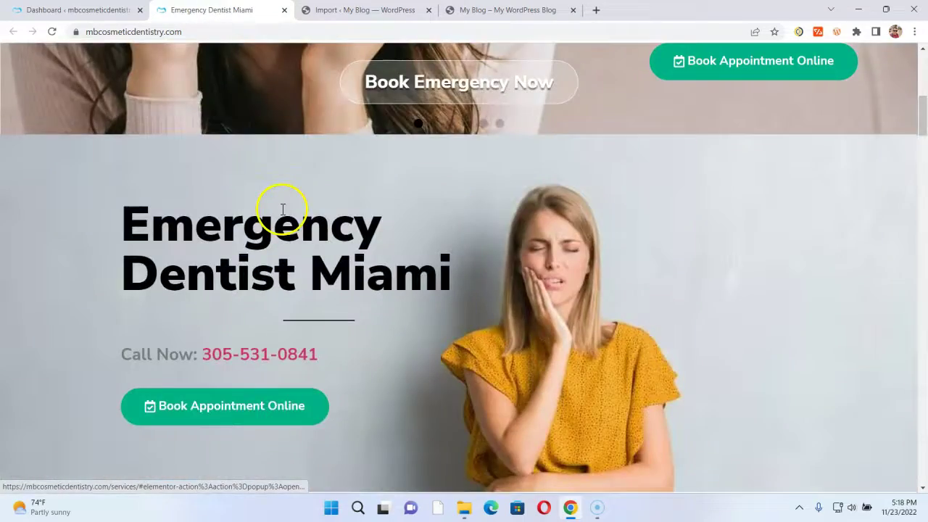
scroll(281, 215, "up", 10)
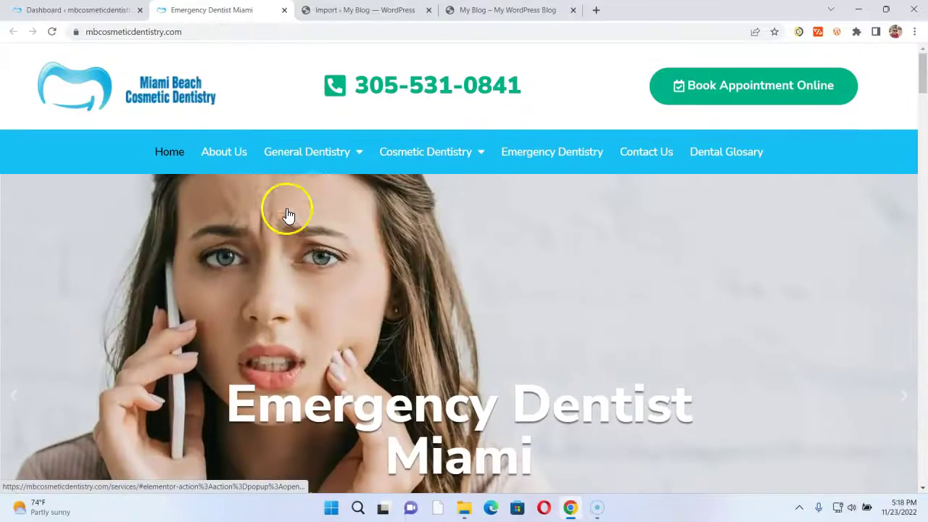
Return to the import on the new site and proceed with overwriting its database, media, plugins and themes
left_click(374, 13)
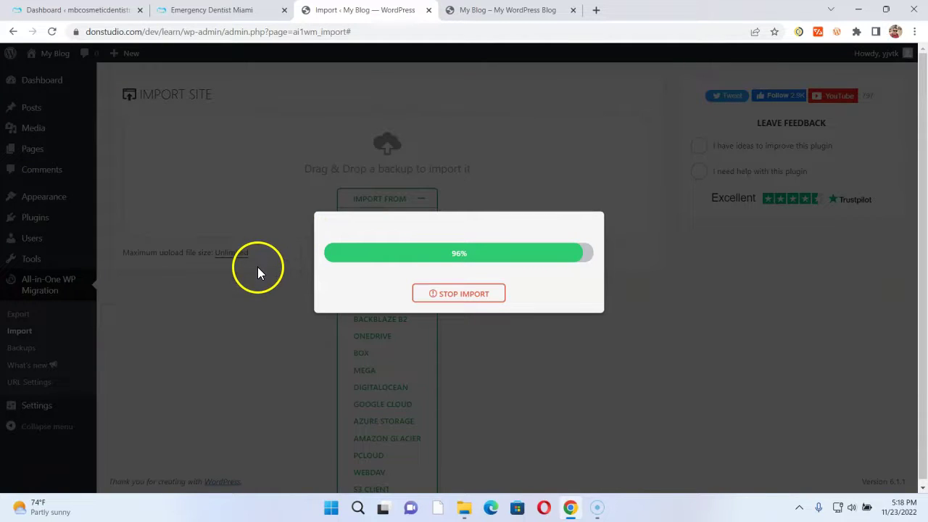
left_click(81, 10)
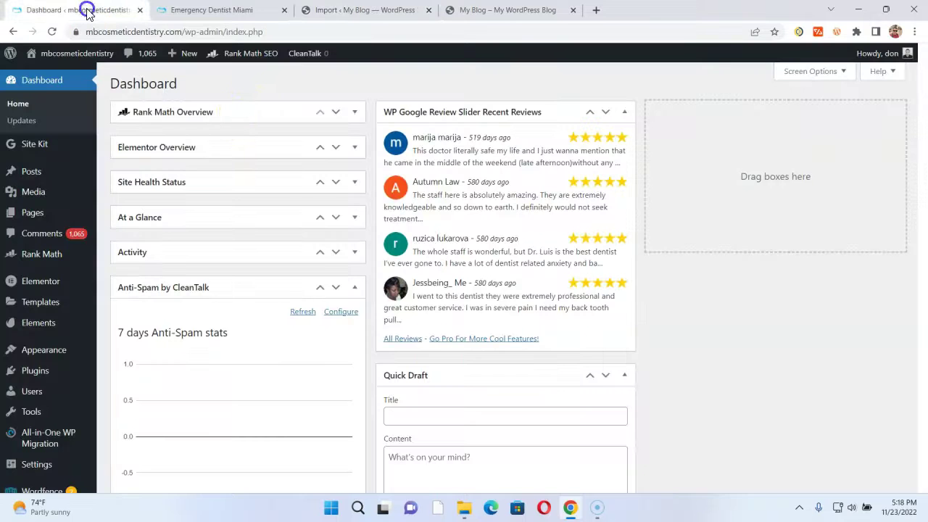
left_click(334, 12)
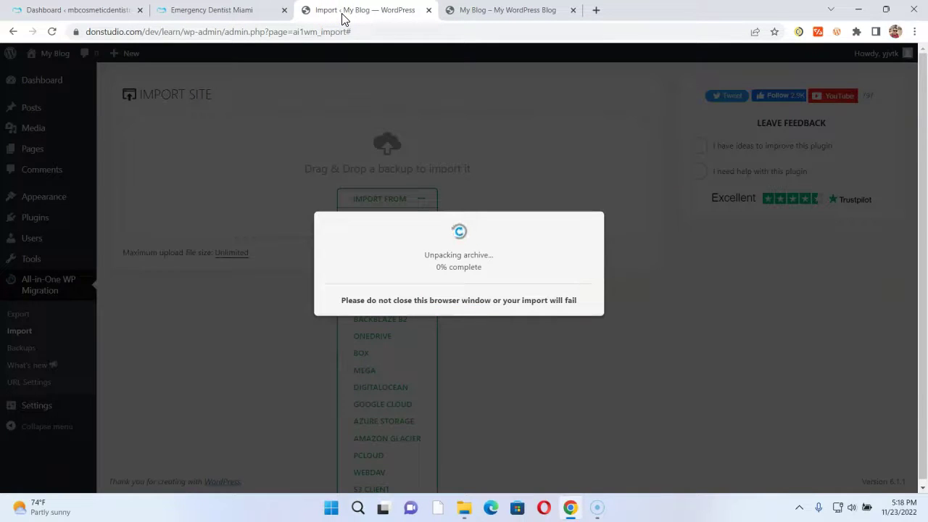
left_click(289, 82)
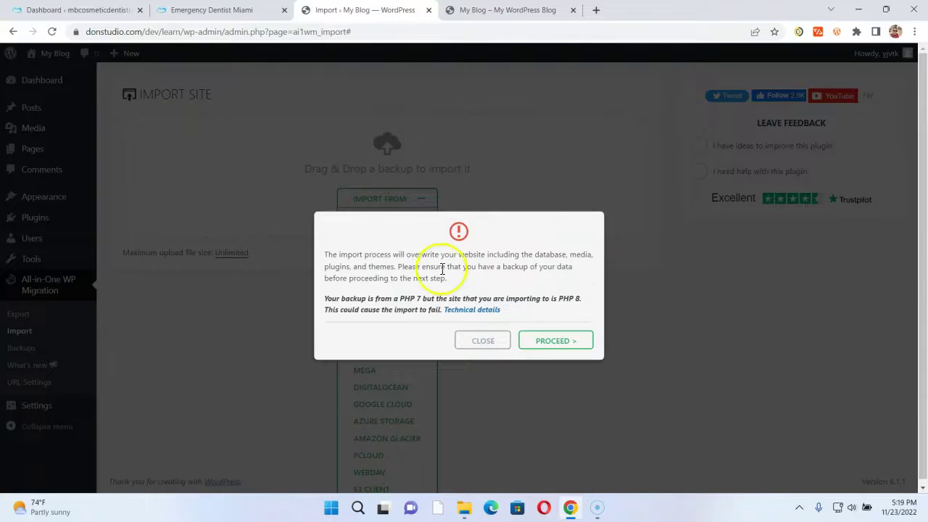
left_click(536, 340)
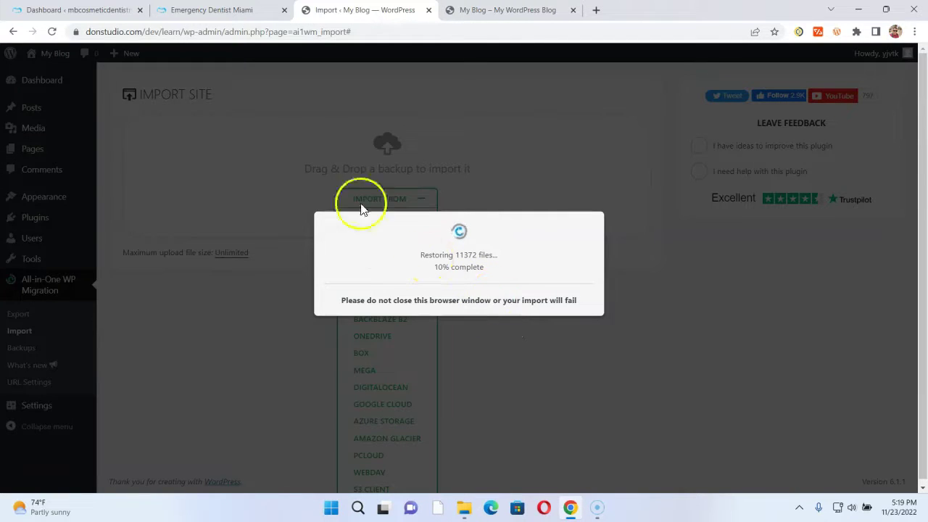
Copy the donstudio.com address to a new browser tab, open the domain's cPanel there and launch File Manager
left_click_drag(141, 32, 27, 35)
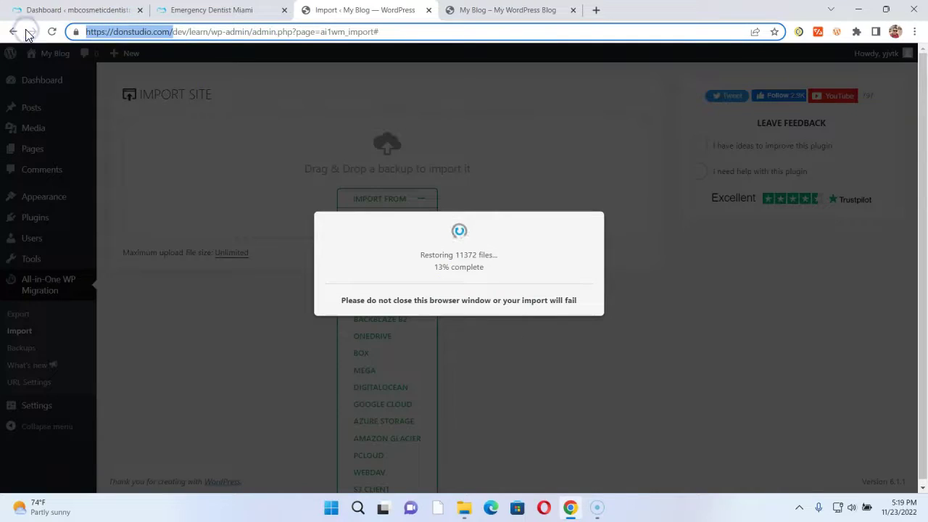
key("ctrl+c")
key("ctrl+t")
key("ctrl+v")
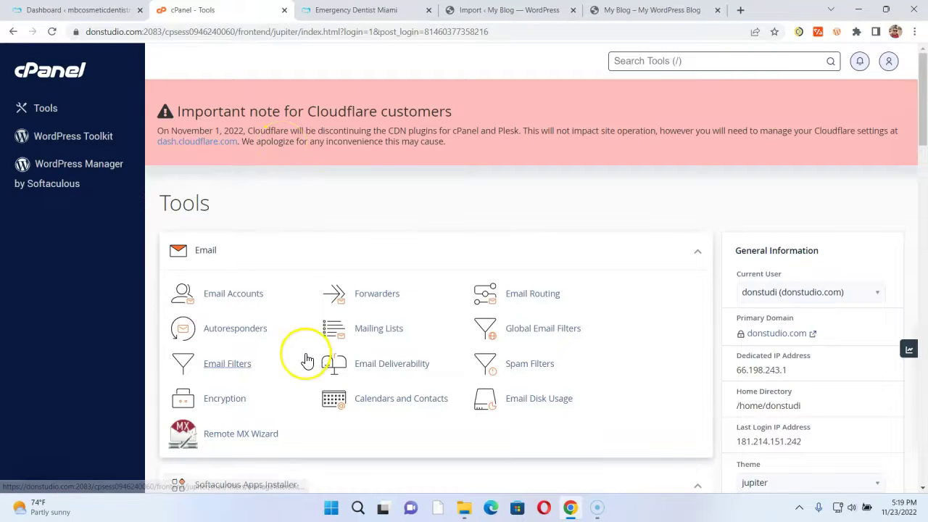
scroll(306, 359, "down", 2)
scroll(305, 357, "down", 5)
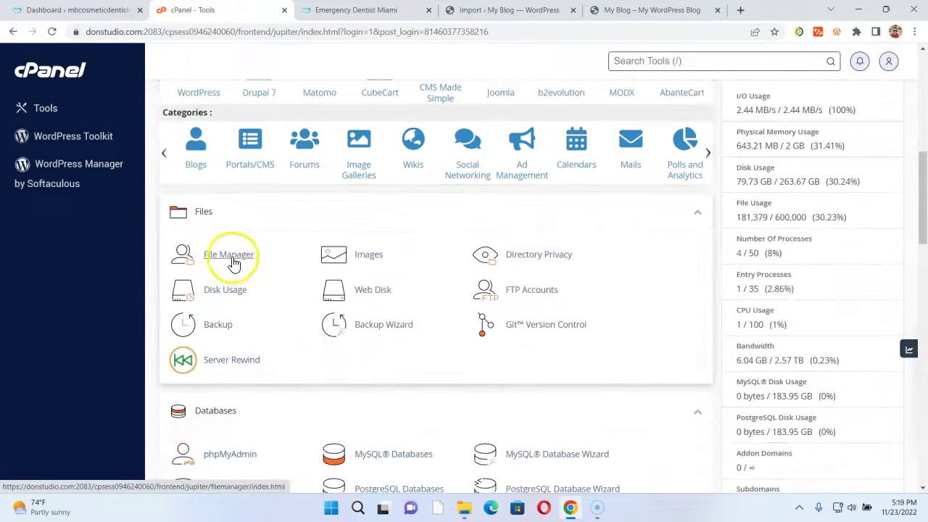
left_click(230, 255)
Browse to wp-content under public_html/dev/learn, inspect the aiowps_backups folder and return to wp-content
double_click(222, 176)
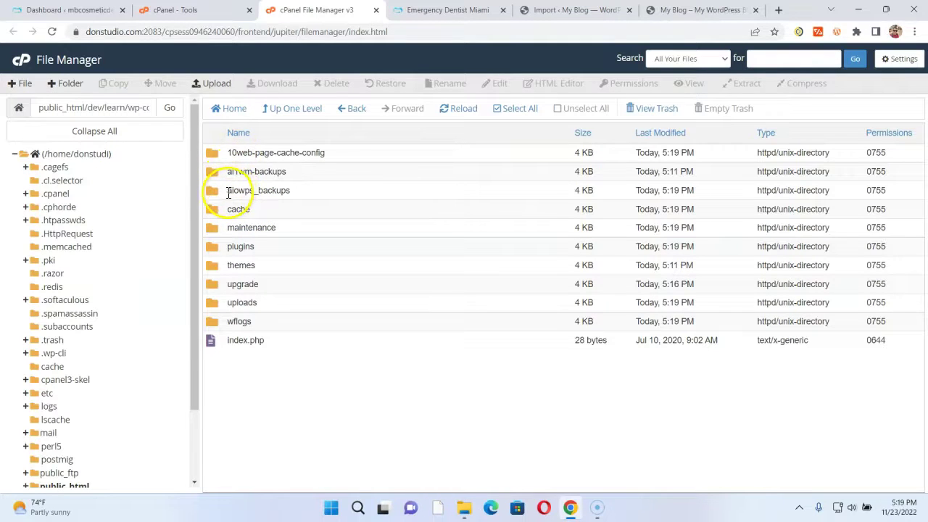
double_click(225, 193)
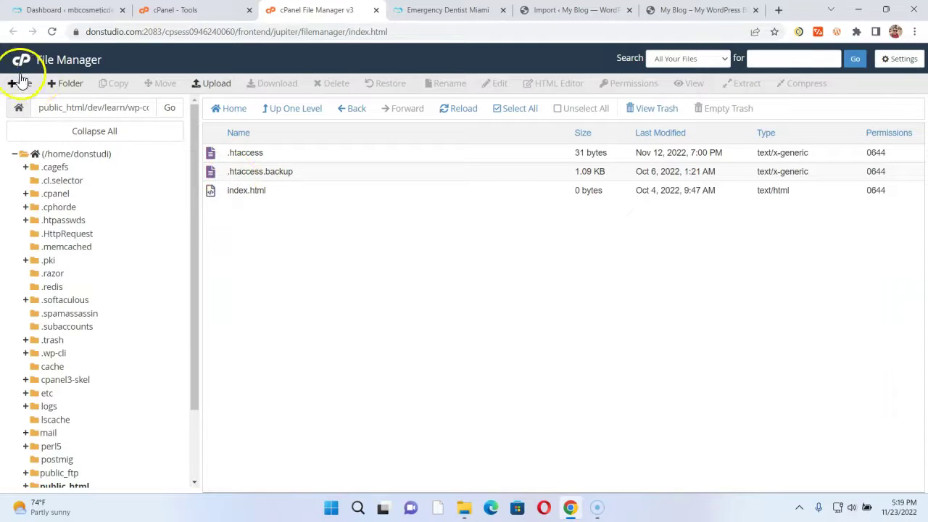
left_click(358, 110)
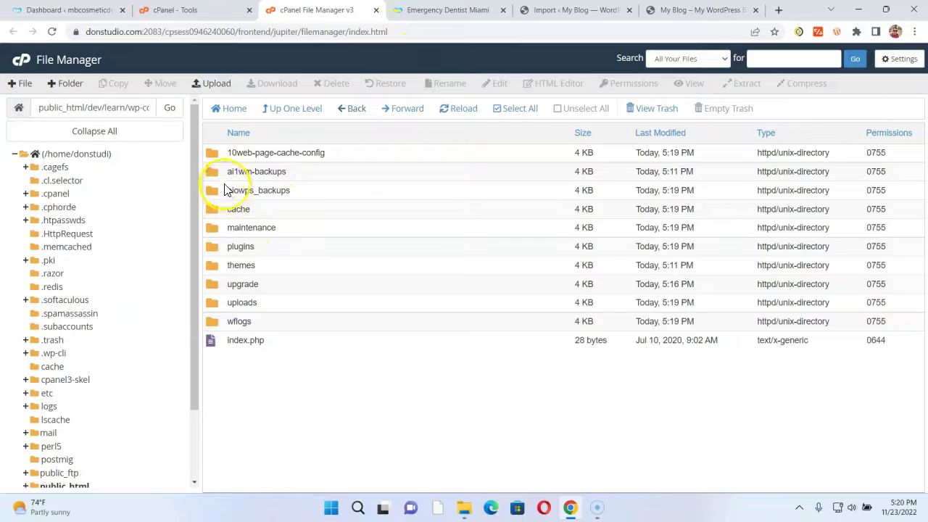
Compare the two backup folders in wp-content, ending with ai1wm-backups selected
left_click(222, 174)
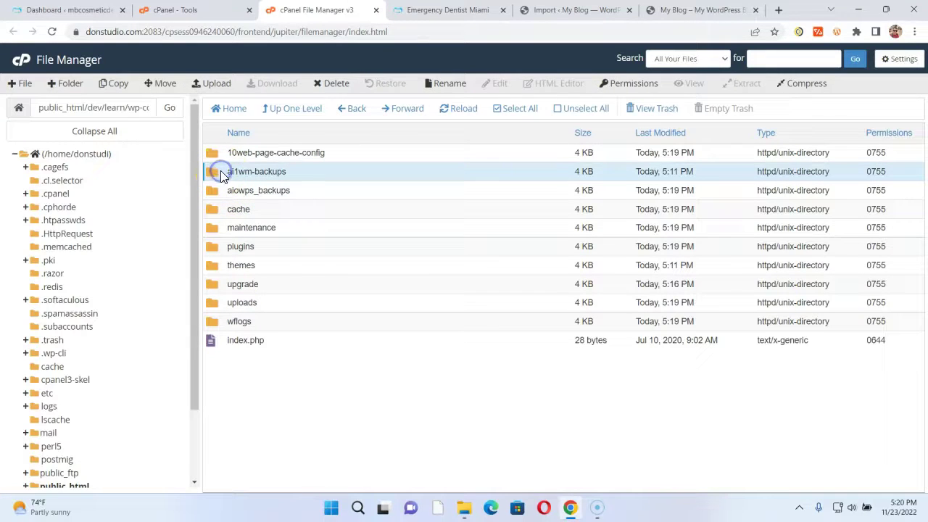
left_click(223, 190)
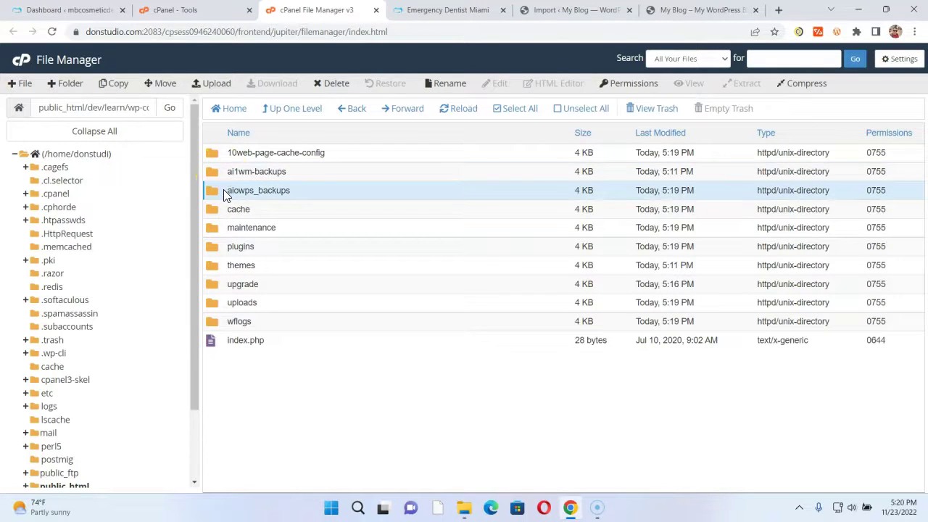
left_click(221, 173)
left_click(221, 188)
left_click(222, 179)
left_click(223, 192)
left_click(222, 174)
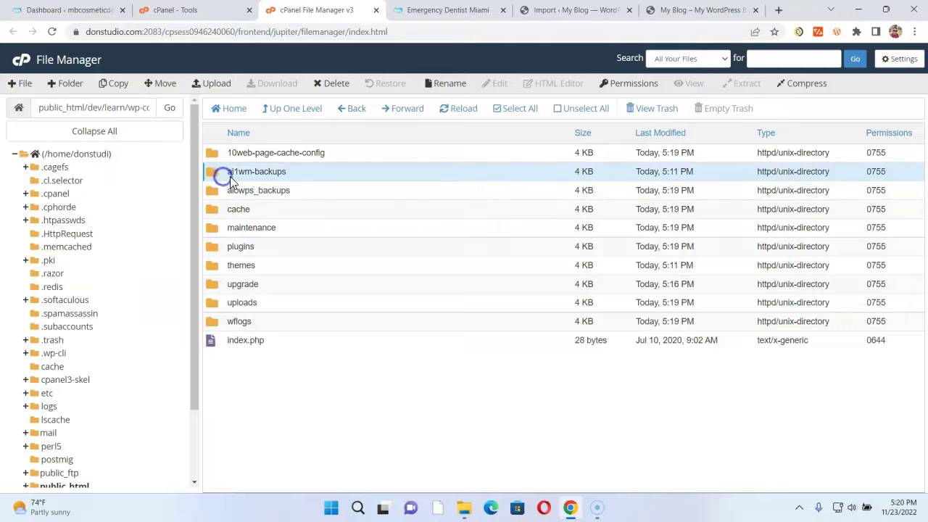
Check the file restore on the import page and finish the completed import
left_click(599, 10)
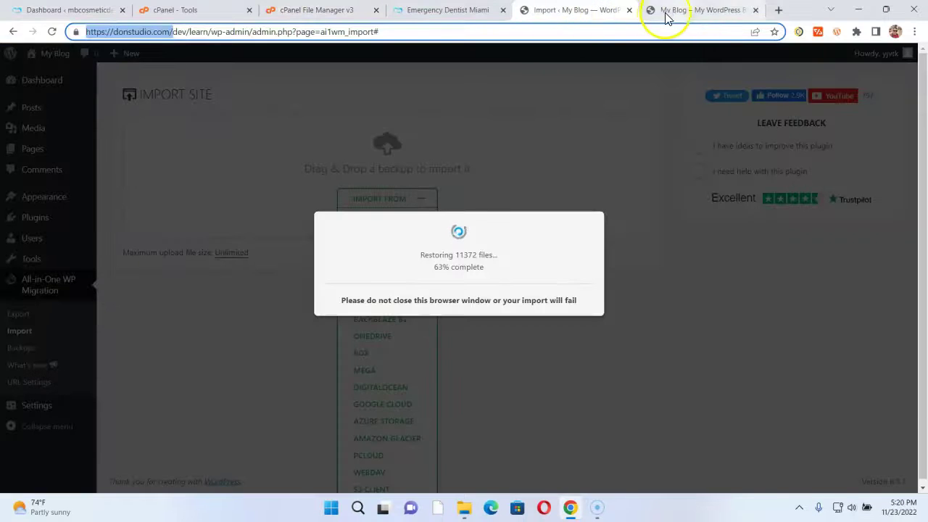
left_click(665, 10)
left_click(580, 11)
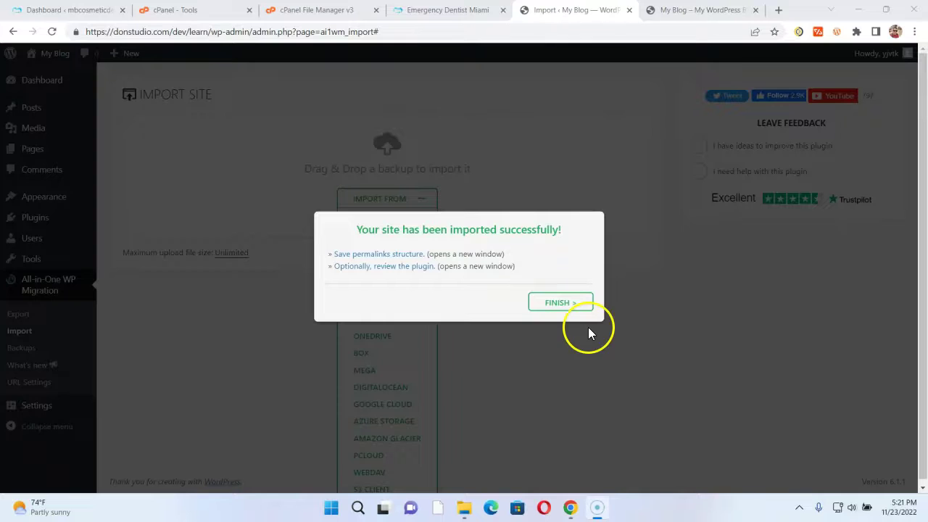
left_click(563, 307)
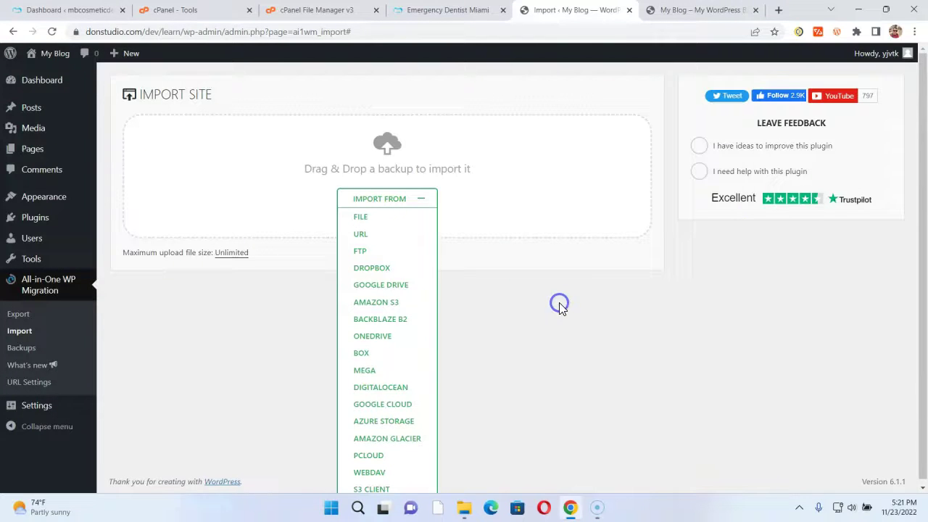
Reload donstudio.com/dev/learn/ and look over the migrated front page
left_click(682, 11)
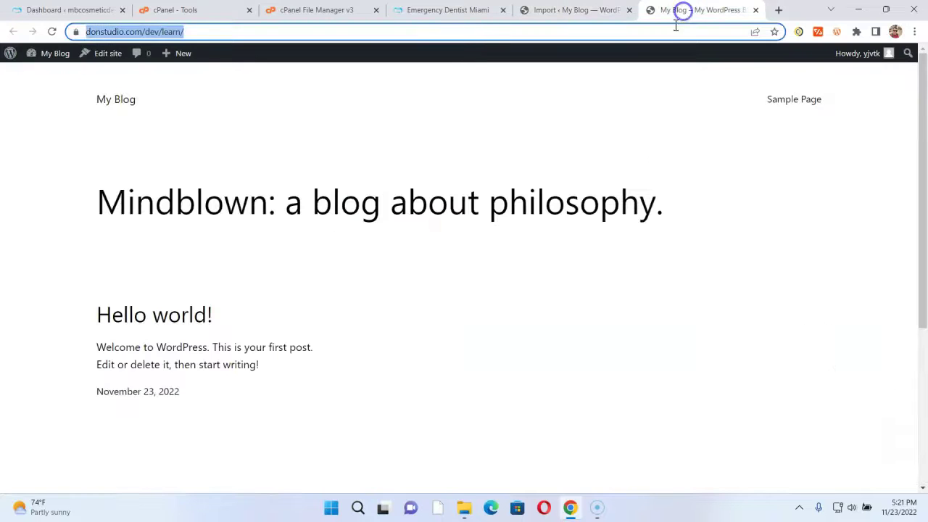
left_click(674, 29)
key("Return")
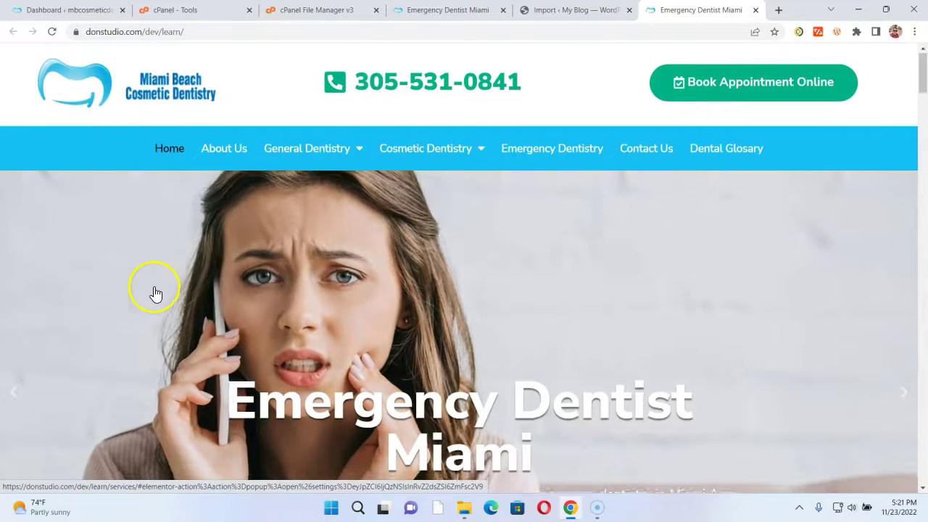
scroll(152, 290, "down", 5)
scroll(152, 288, "up", 5)
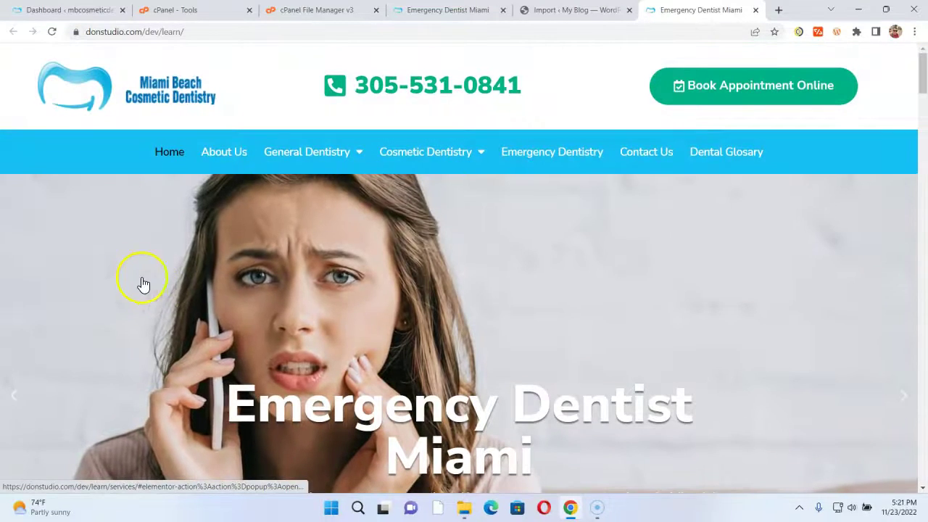
Open the migrated site's About Us page and examine its content, including the dentists section
left_click(227, 153)
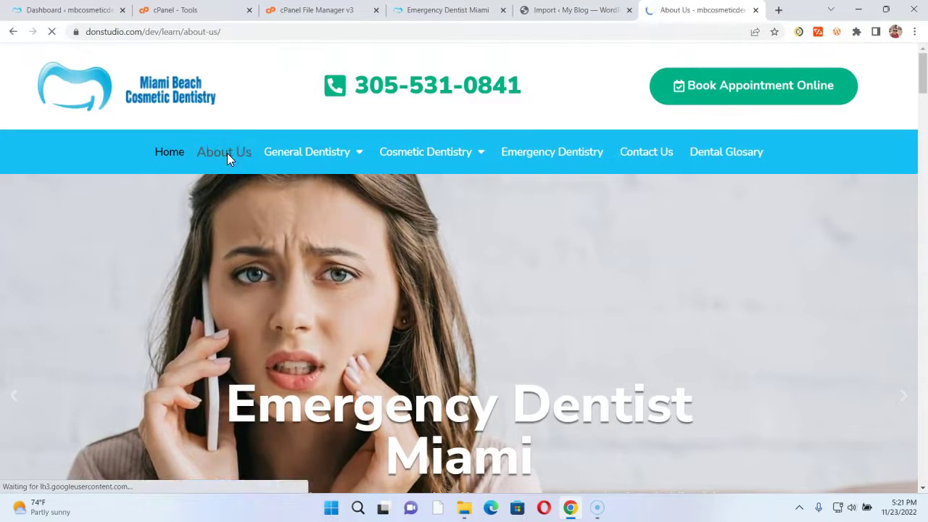
scroll(155, 238, "down", 5)
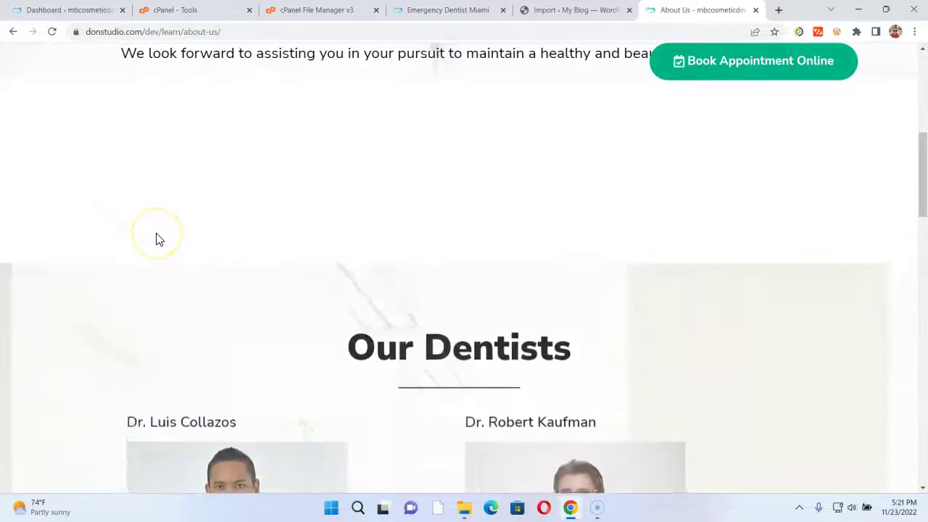
scroll(156, 238, "down", 4)
scroll(155, 239, "up", 8)
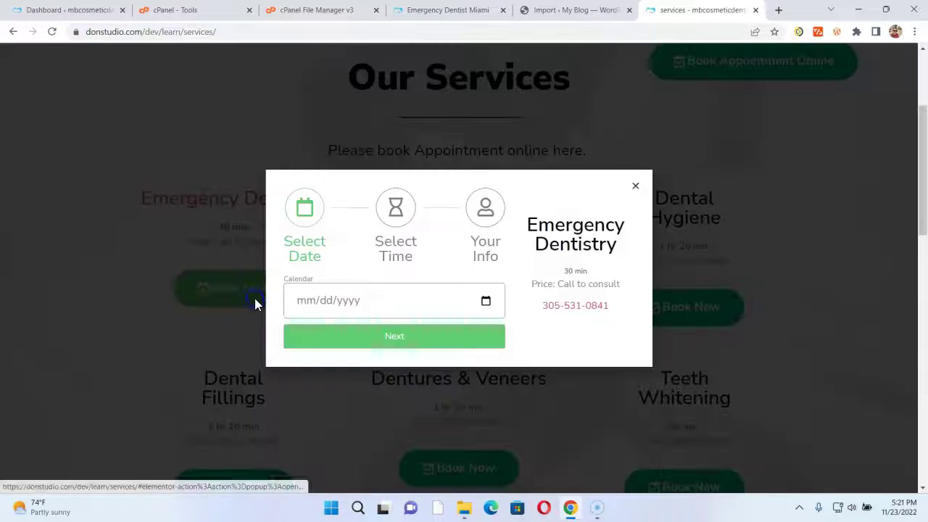
Close the Emergency Dentistry booking pop-up and look over the migrated Our Services page
left_click(635, 187)
scroll(319, 328, "up", 3)
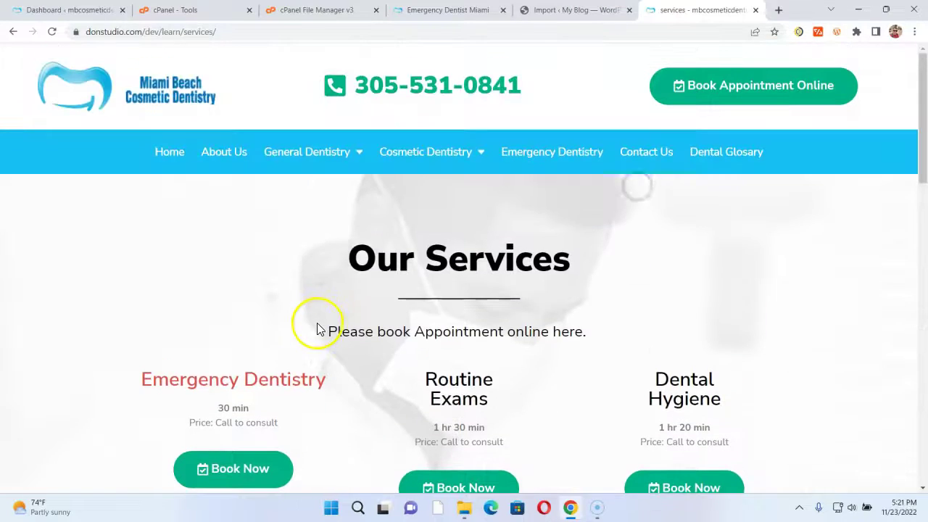
scroll(232, 293, "down", 10)
scroll(231, 292, "up", 10)
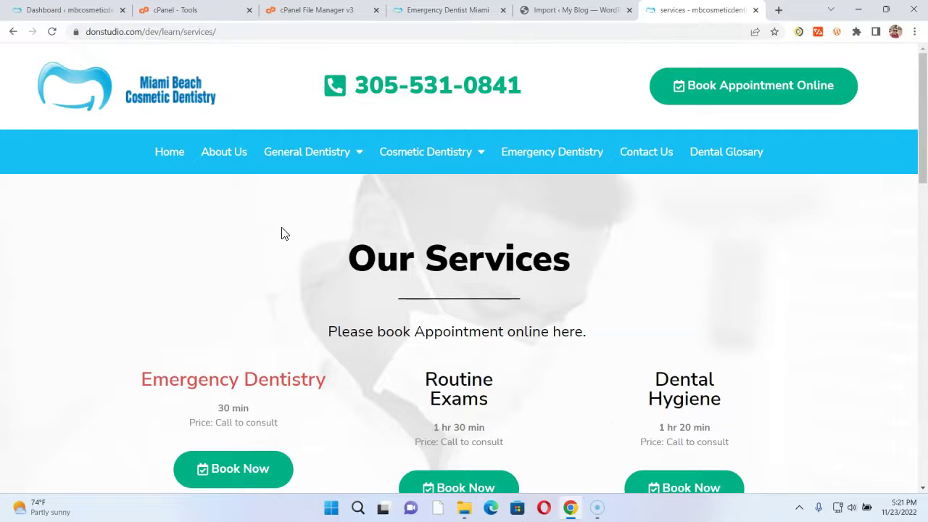
Review the source front page and dashboard, the import page and cPanel, ending on the migrated Our Services page
left_click(440, 11)
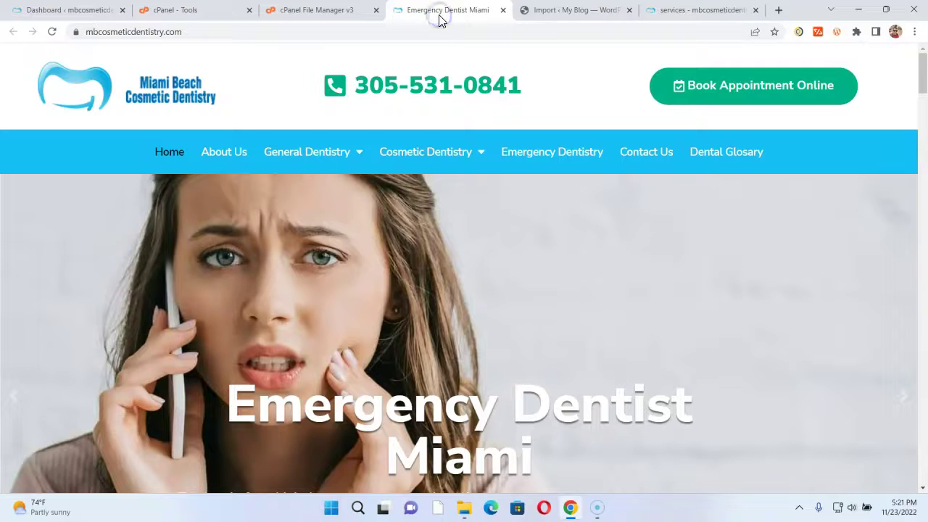
left_click(532, 16)
left_click(684, 11)
left_click(574, 11)
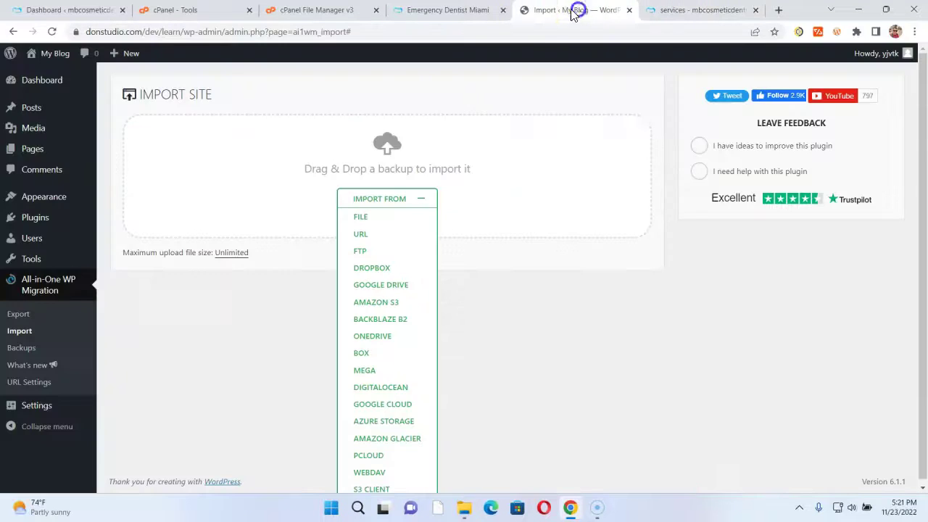
left_click(448, 13)
left_click(337, 11)
left_click(72, 11)
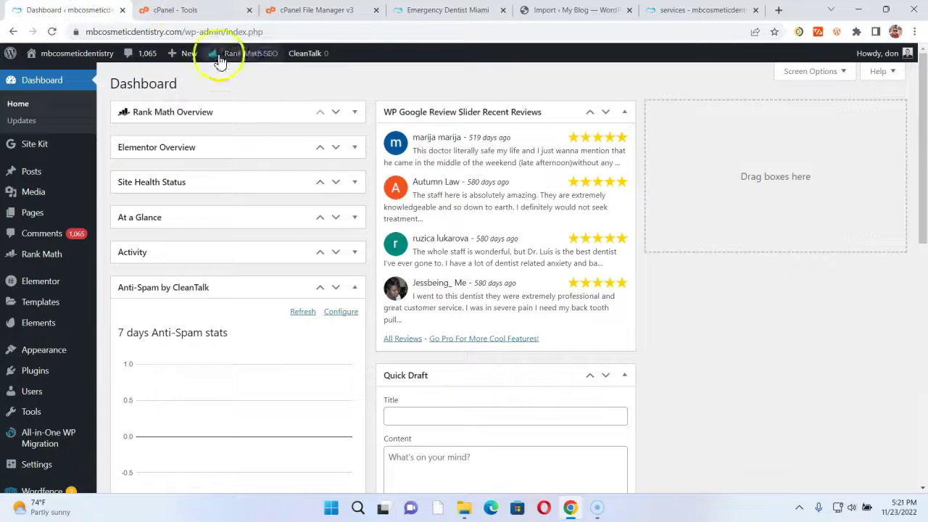
left_click(202, 13)
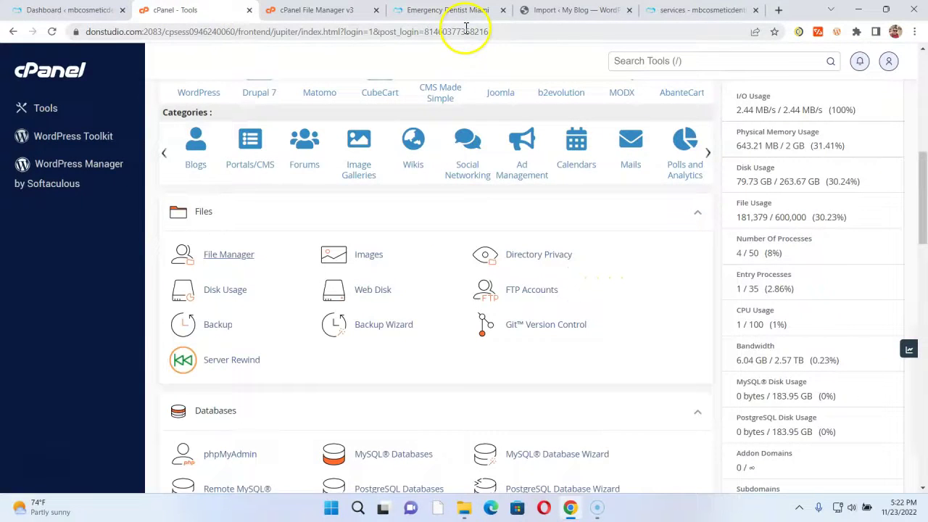
left_click(580, 14)
left_click(669, 12)
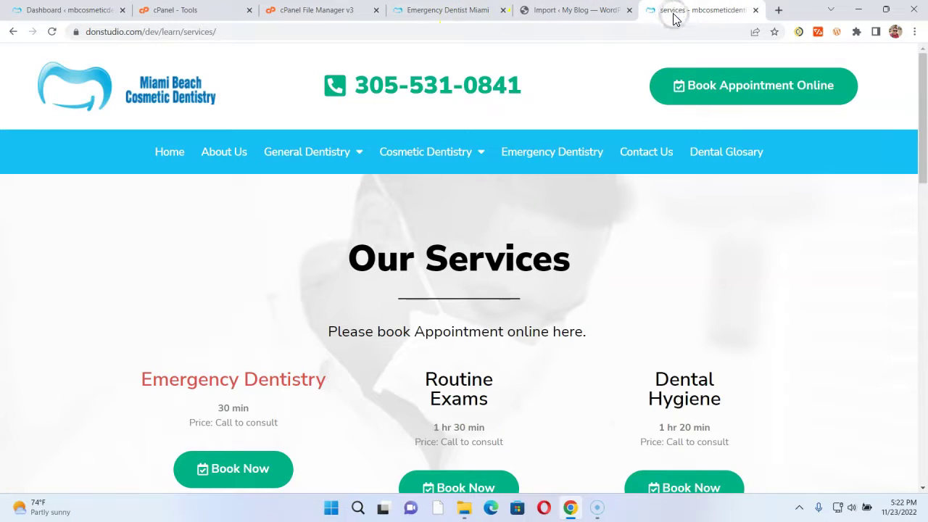